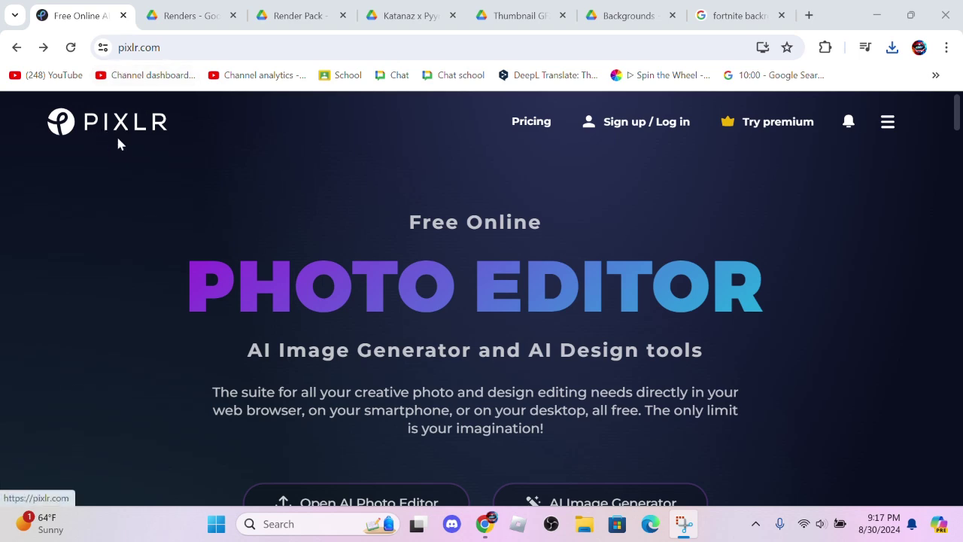
Step: Create a blank 1920x1080 canvas from the Wide 1080p preset in Pixlr Editor
{"action": "scroll", "coordinate": [302, 159], "scroll_direction": "down", "scroll_amount": 5}
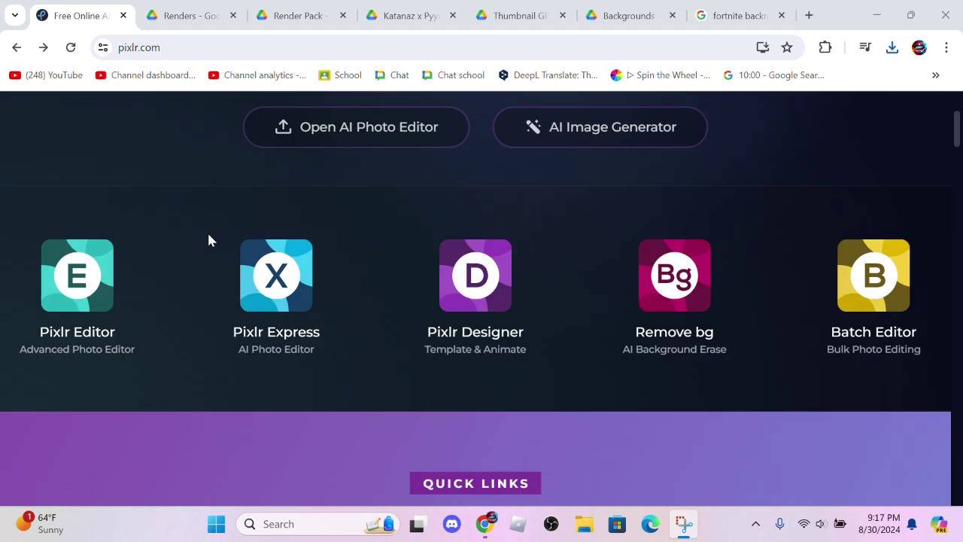
{"action": "left_click", "coordinate": [136, 282]}
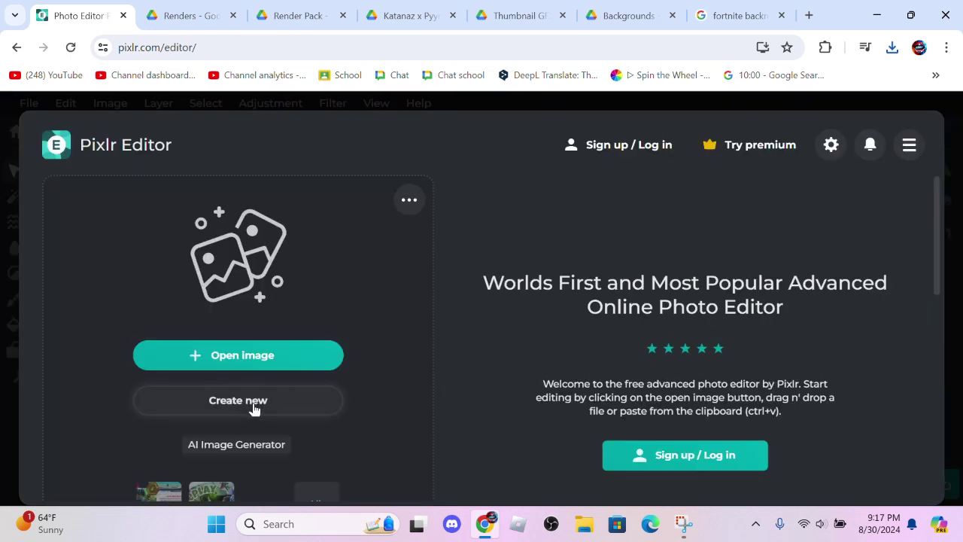
{"action": "left_click", "coordinate": [253, 407]}
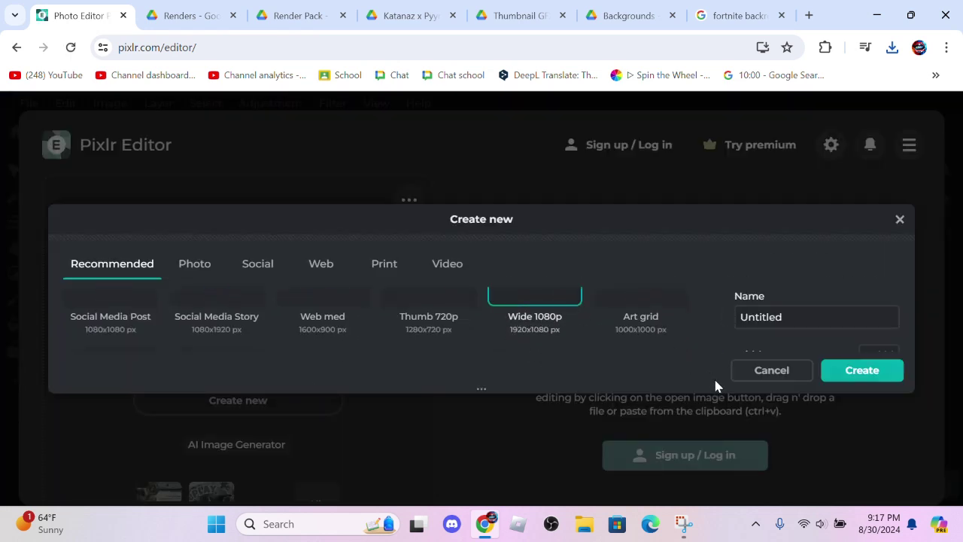
{"action": "left_click", "coordinate": [853, 370]}
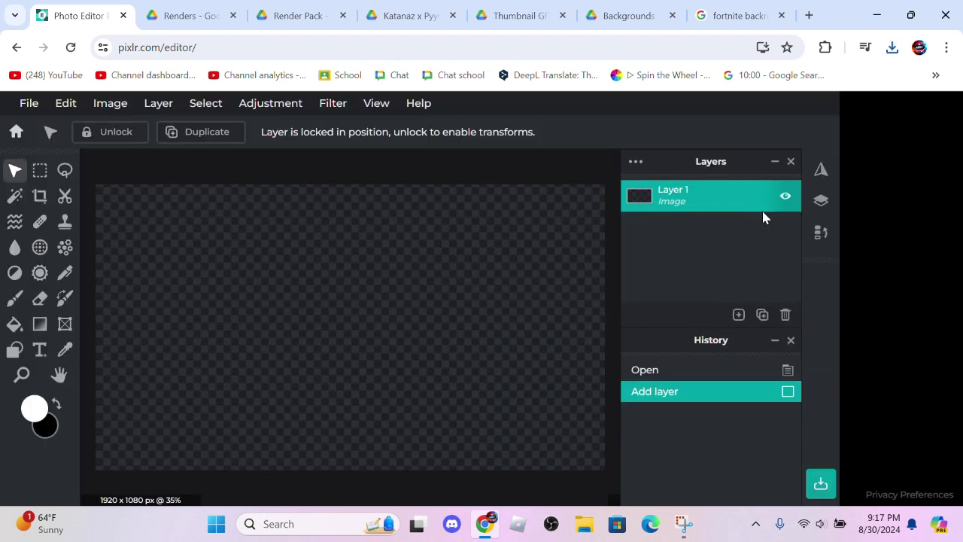
Step: Add bg_for_plu_1 as an image layer and stretch it to cover the whole canvas
{"action": "left_click", "coordinate": [737, 316]}
{"action": "left_click", "coordinate": [739, 315]}
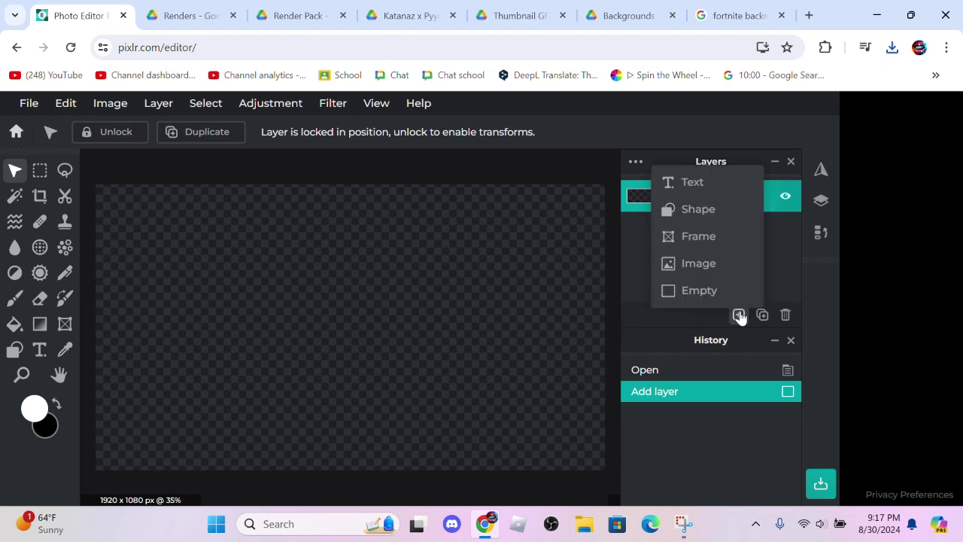
{"action": "left_click", "coordinate": [699, 270]}
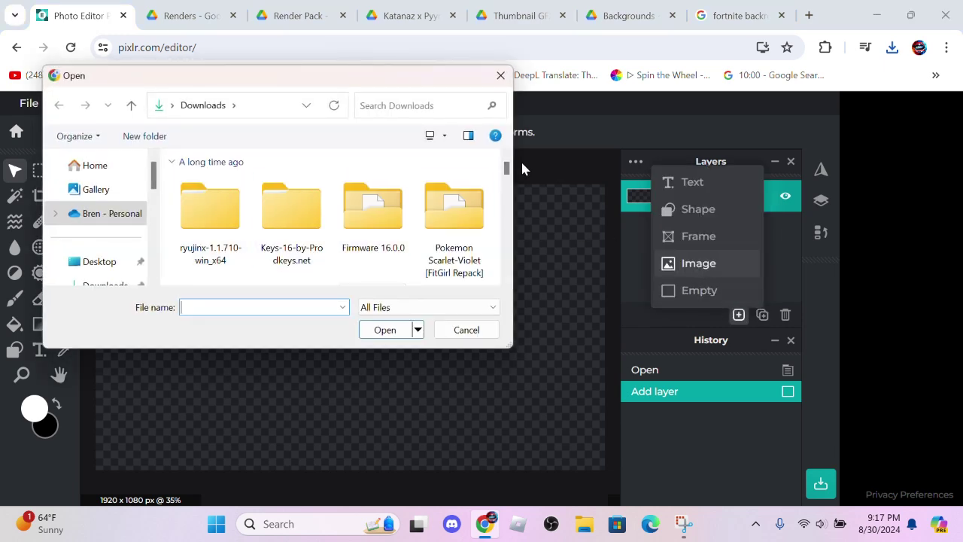
{"action": "left_click_drag", "start_coordinate": [505, 172], "coordinate": [507, 267]}
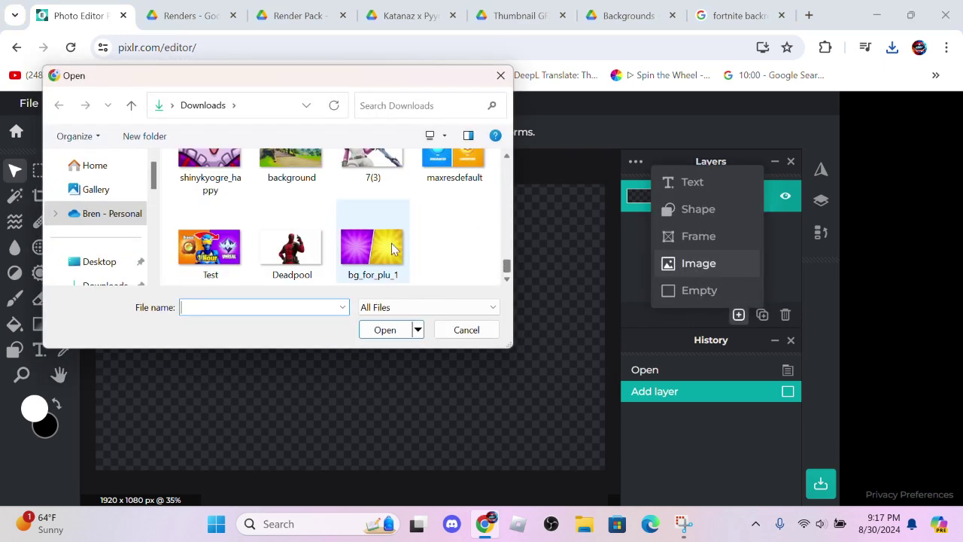
{"action": "left_click", "coordinate": [376, 253]}
{"action": "left_click", "coordinate": [385, 335]}
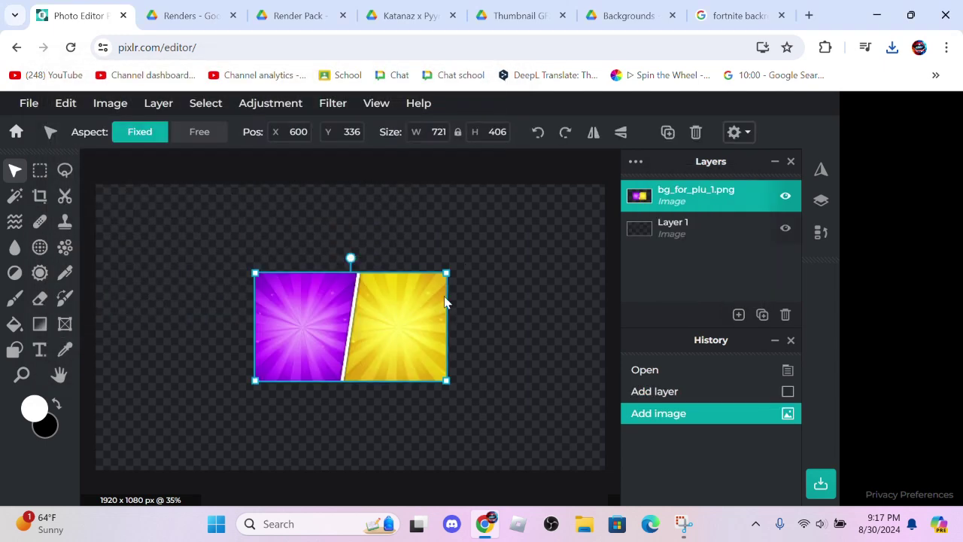
{"action": "left_click_drag", "start_coordinate": [350, 331], "coordinate": [510, 430]}
{"action": "left_click_drag", "start_coordinate": [412, 367], "coordinate": [96, 159]}
{"action": "left_click_drag", "start_coordinate": [225, 296], "coordinate": [249, 284]}
Step: Commit the background and add the Deadpool image as a new layer
{"action": "left_click", "coordinate": [493, 162]}
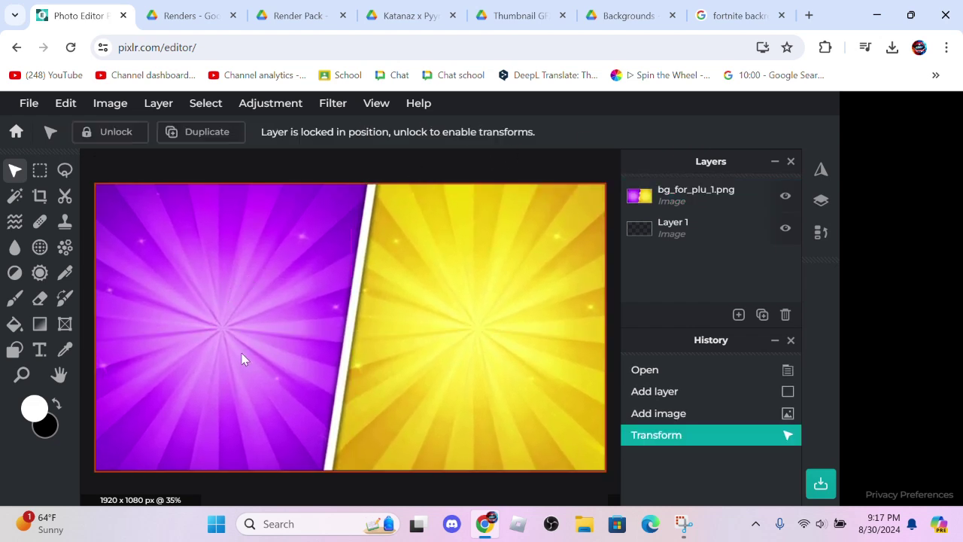
{"action": "left_click", "coordinate": [740, 315]}
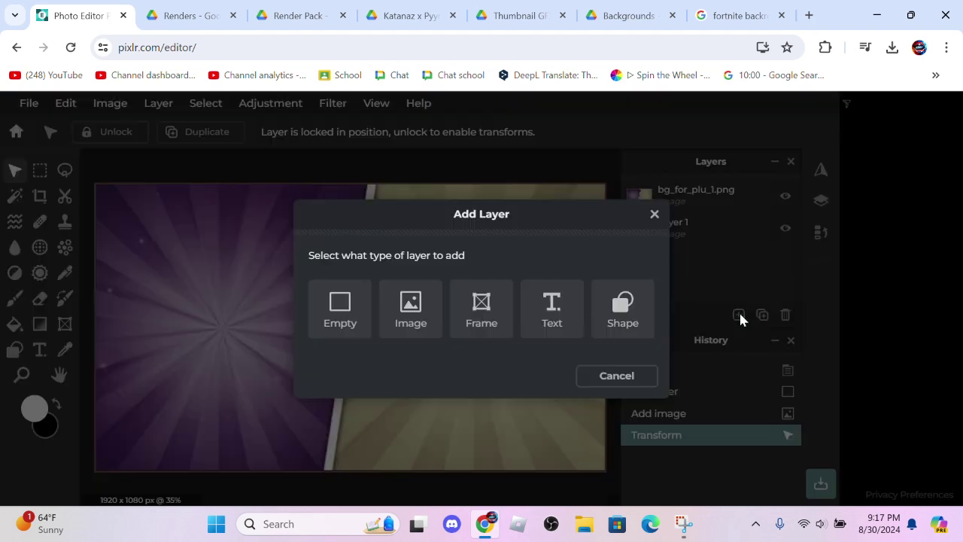
{"action": "left_click", "coordinate": [405, 301]}
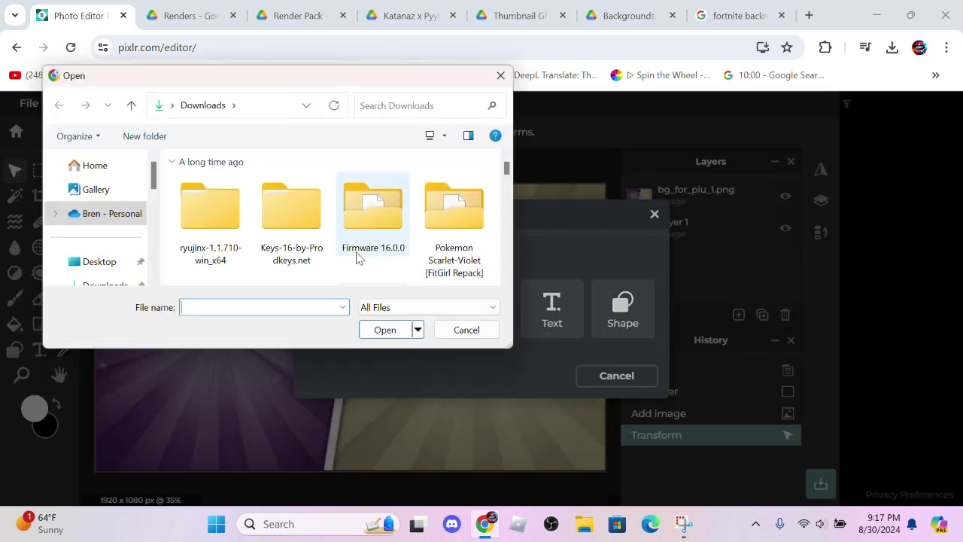
{"action": "scroll", "coordinate": [362, 248], "scroll_direction": "up", "scroll_amount": 10}
{"action": "scroll", "coordinate": [380, 229], "scroll_direction": "down", "scroll_amount": 10}
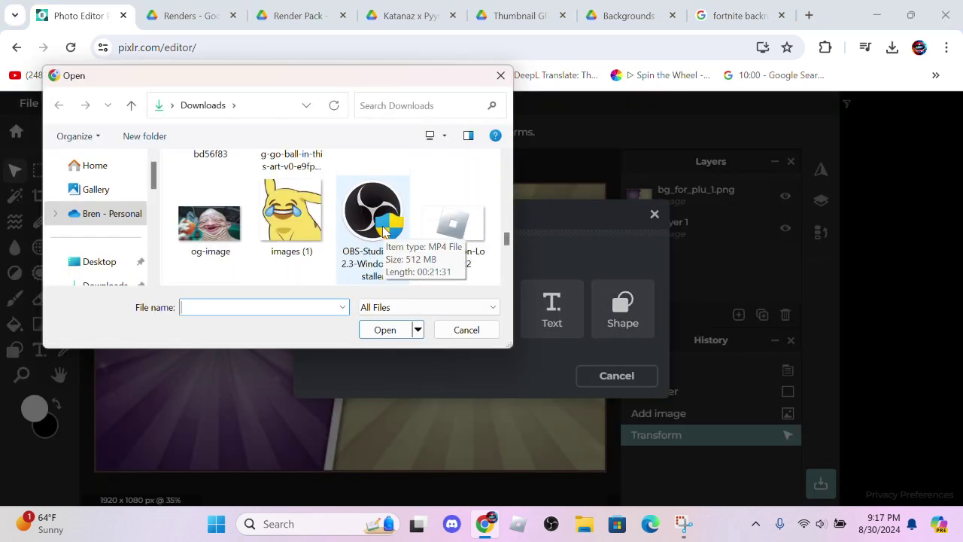
{"action": "left_click", "coordinate": [275, 271]}
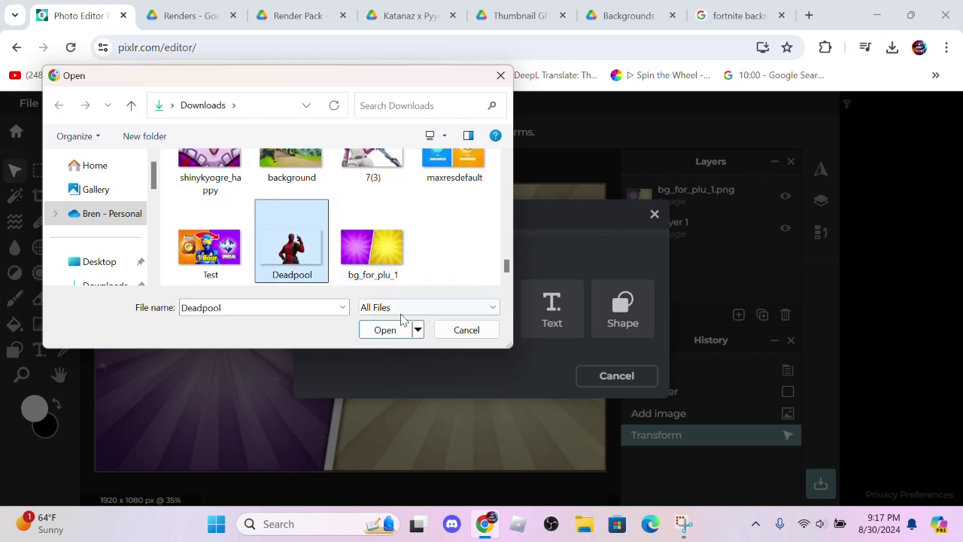
{"action": "left_click", "coordinate": [384, 329]}
Step: Enlarge Deadpool to 2090x1176 and shift him slightly left and up
{"action": "left_click_drag", "start_coordinate": [353, 346], "coordinate": [356, 345]}
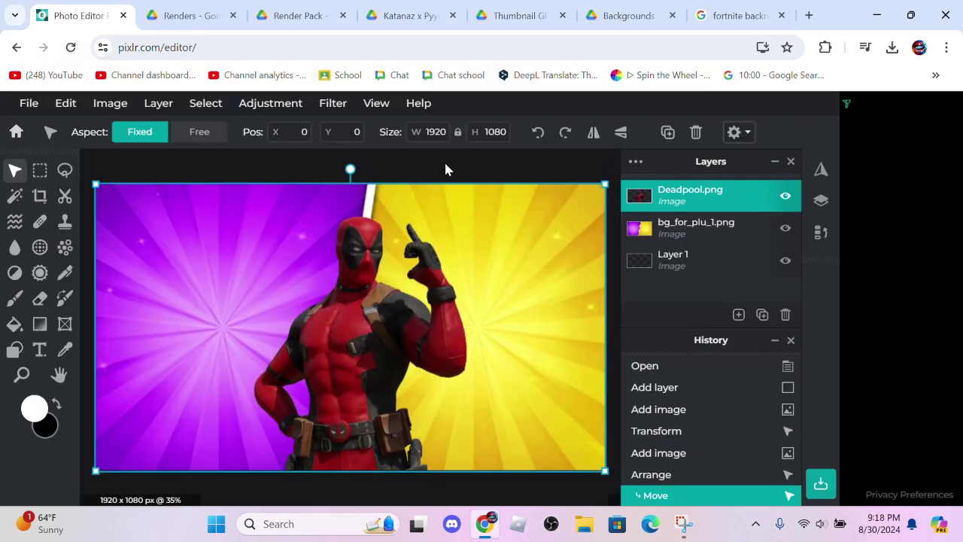
{"action": "left_click_drag", "start_coordinate": [374, 272], "coordinate": [352, 243]}
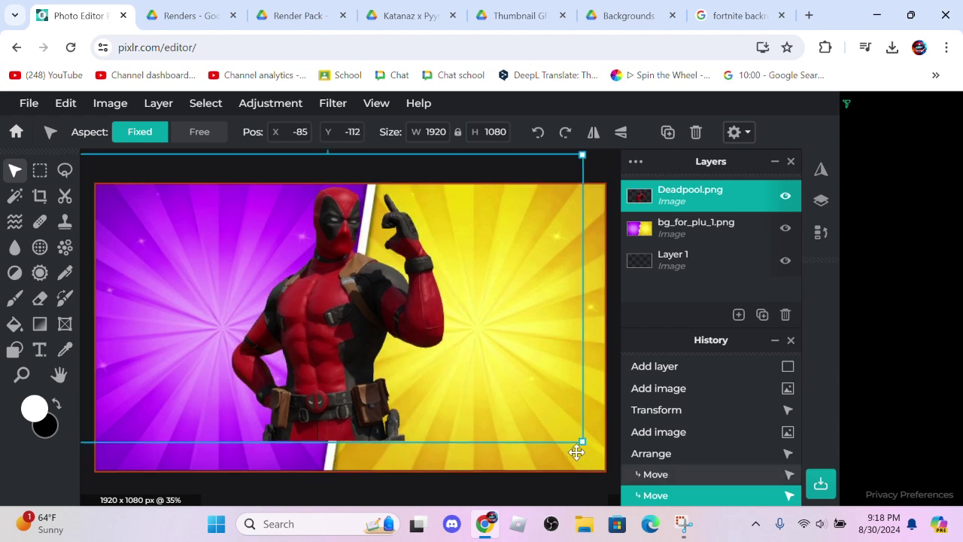
{"action": "left_click_drag", "start_coordinate": [580, 439], "coordinate": [615, 460]}
{"action": "left_click_drag", "start_coordinate": [291, 275], "coordinate": [296, 285]}
{"action": "left_click_drag", "start_coordinate": [347, 329], "coordinate": [342, 327]}
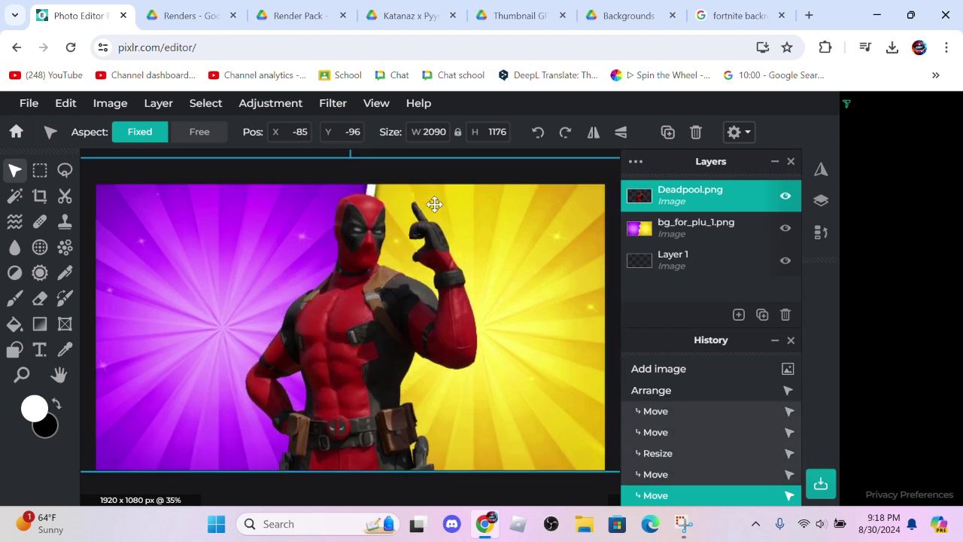
{"action": "left_click", "coordinate": [527, 149]}
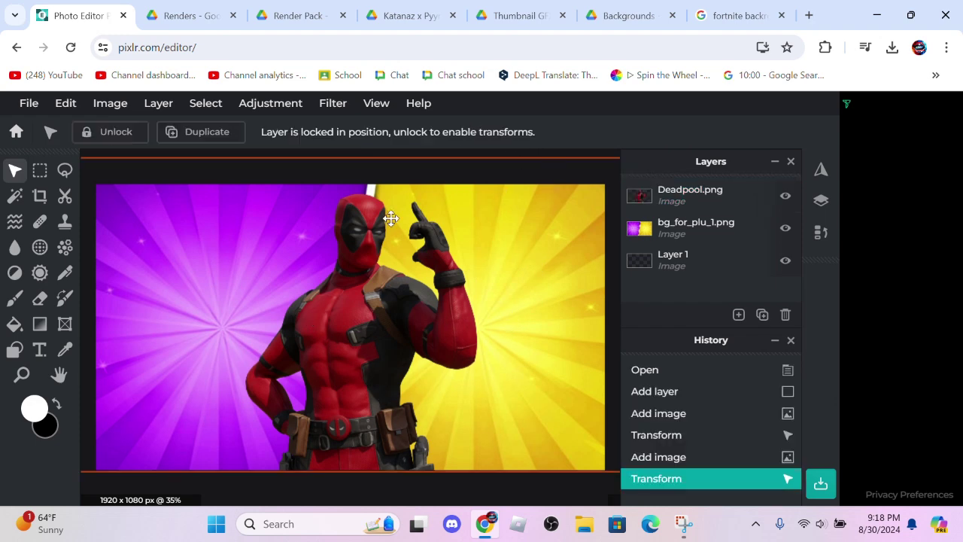
Step: Nudge Deadpool left, then search Google Images for 'unreal fortnite'
{"action": "left_click_drag", "start_coordinate": [368, 344], "coordinate": [360, 342]}
{"action": "left_click", "coordinate": [715, 7]}
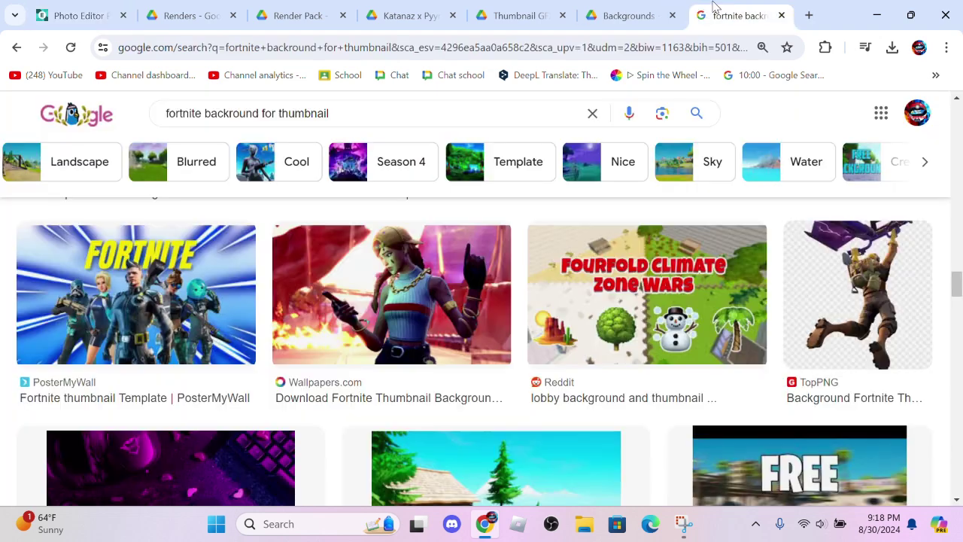
{"action": "left_click", "coordinate": [592, 115]}
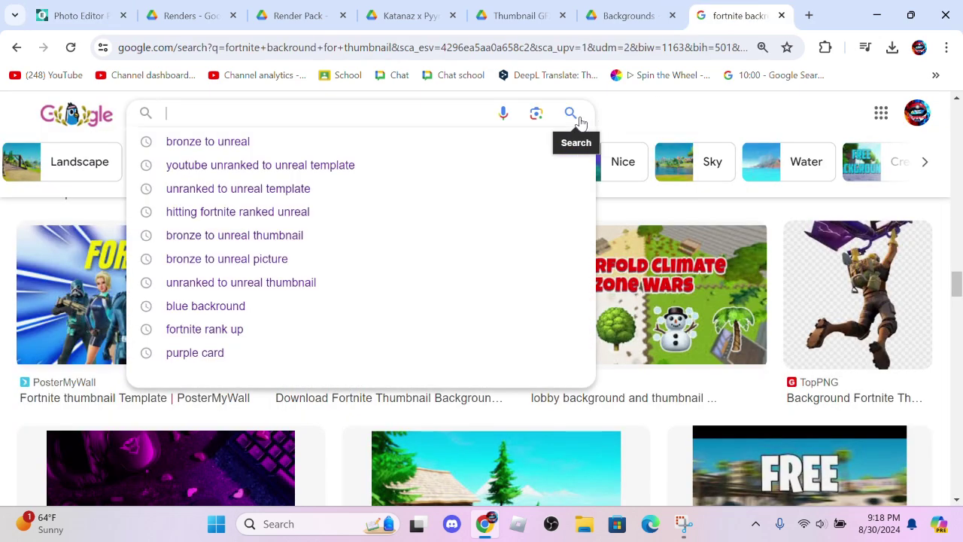
{"action": "type", "text": "unreal"}
{"action": "left_click", "coordinate": [579, 122]}
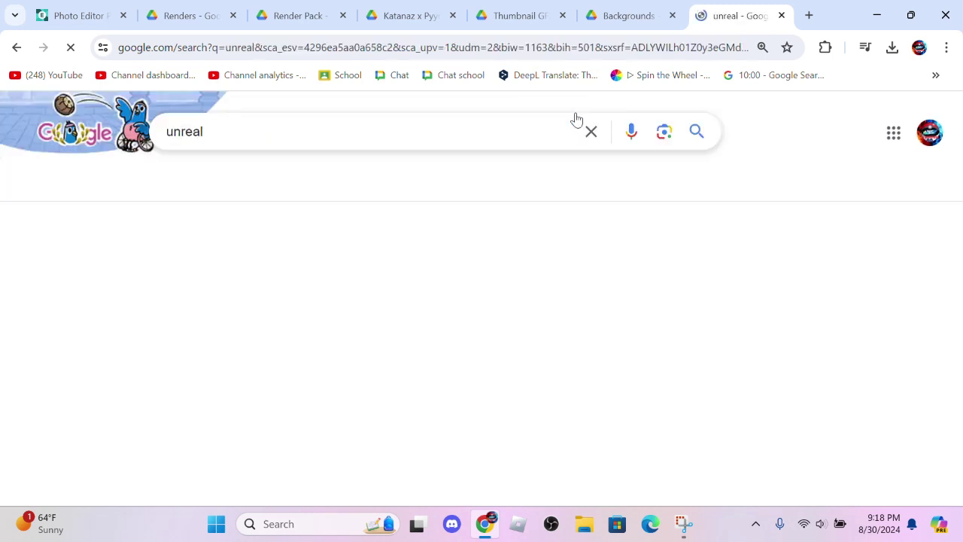
{"action": "left_click", "coordinate": [405, 143]}
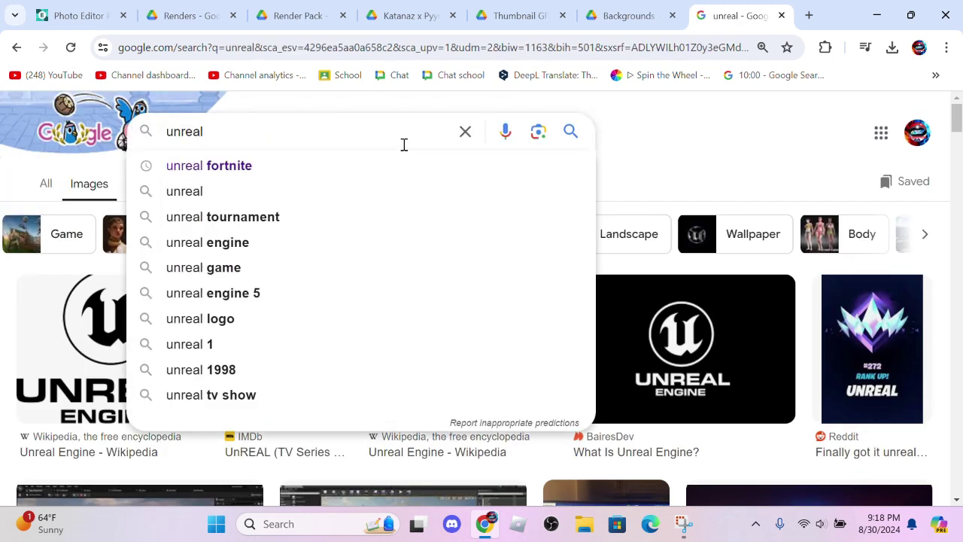
{"action": "left_click", "coordinate": [363, 164]}
Step: Open the Fortnite Wiki Ranked Unreal icon and drag it onto the Pixlr tab
{"action": "scroll", "coordinate": [618, 382], "scroll_direction": "down", "scroll_amount": 1}
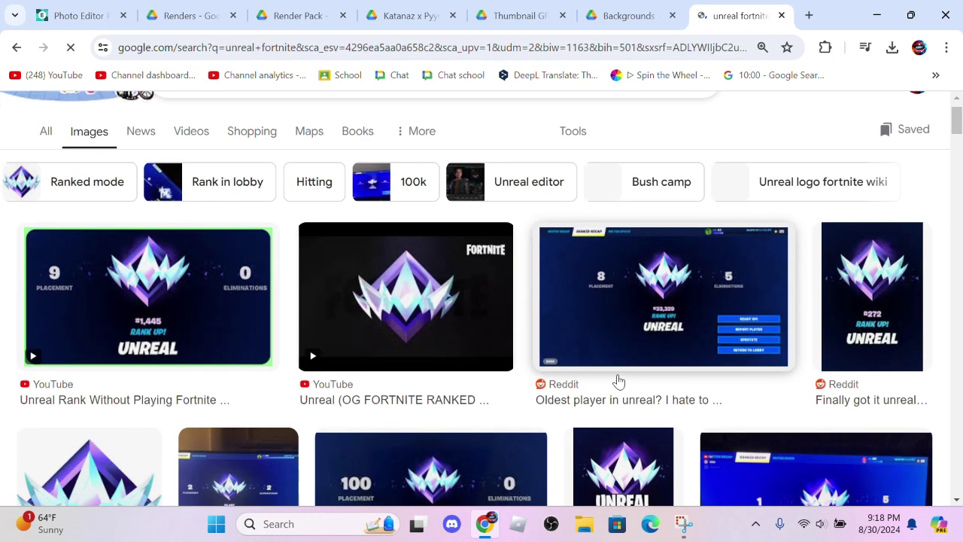
{"action": "scroll", "coordinate": [617, 382], "scroll_direction": "down", "scroll_amount": 3}
{"action": "left_click", "coordinate": [150, 278]}
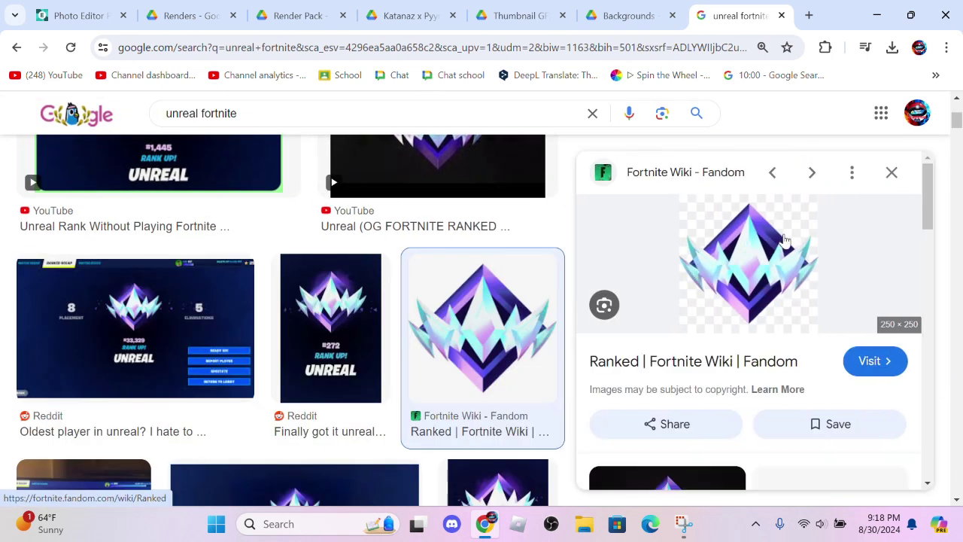
{"action": "left_click_drag", "start_coordinate": [785, 239], "coordinate": [334, 264]}
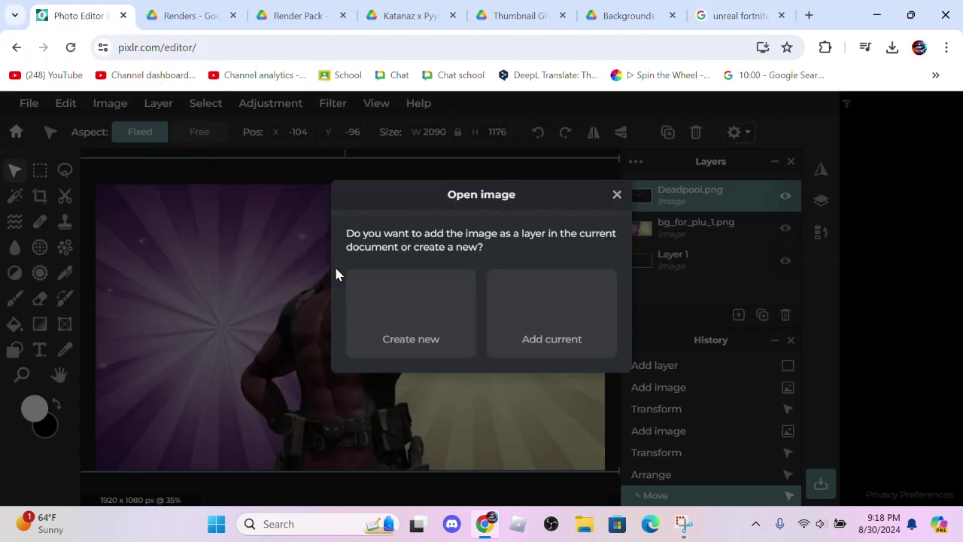
Step: Add the Unreal emblem as a layer, resized to 643x643, on the purple side
{"action": "left_click", "coordinate": [589, 298]}
{"action": "left_click_drag", "start_coordinate": [333, 361], "coordinate": [305, 339]}
{"action": "left_click_drag", "start_coordinate": [322, 385], "coordinate": [279, 341]}
{"action": "left_click_drag", "start_coordinate": [181, 238], "coordinate": [190, 285]}
{"action": "left_click", "coordinate": [476, 216]}
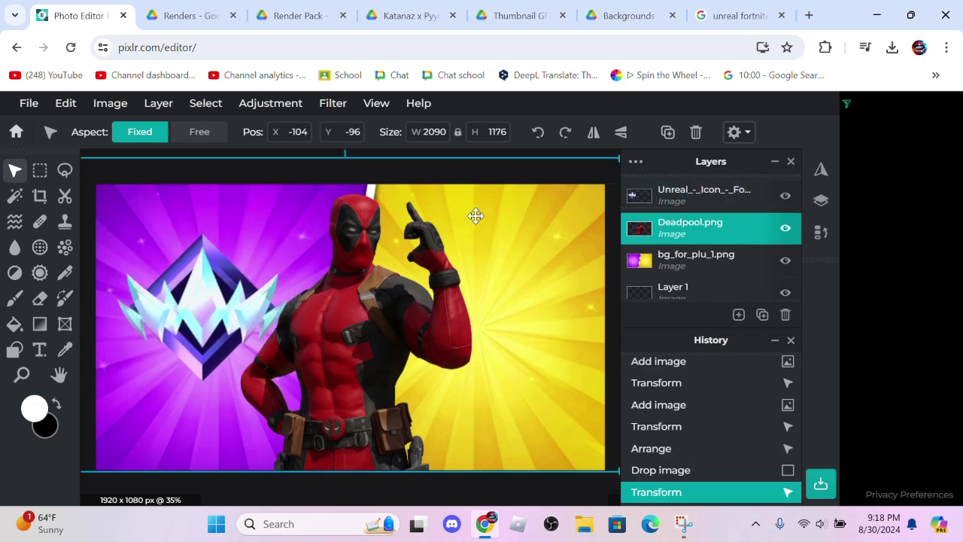
{"action": "left_click", "coordinate": [489, 158]}
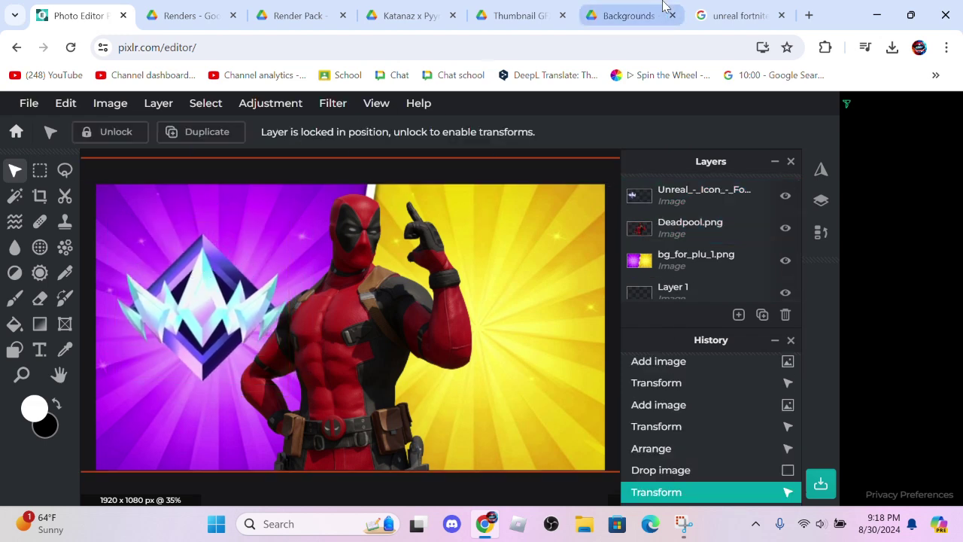
Step: Change the image search from 'unreal fortnite' to 'gold fortnite'
{"action": "left_click", "coordinate": [744, 8]}
{"action": "left_click", "coordinate": [700, 122]}
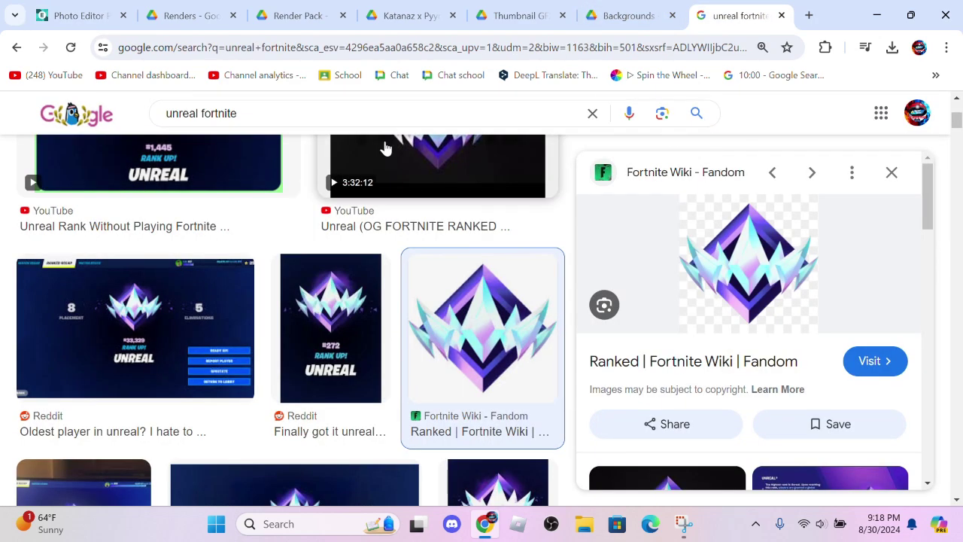
{"action": "double_click", "coordinate": [199, 113]}
{"action": "key", "text": "BackSpace"}
{"action": "type", "text": "gold"}
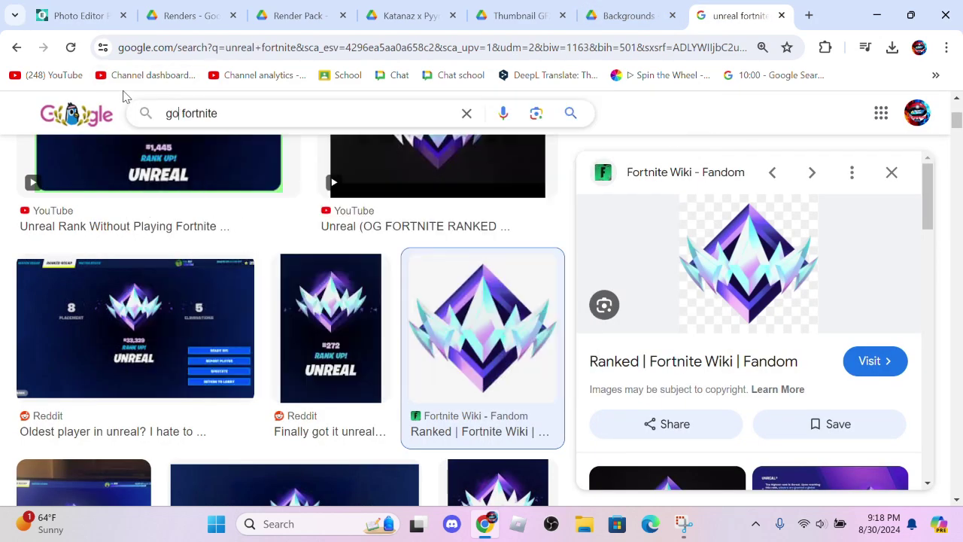
{"action": "key", "text": "Return"}
Step: Refine to 'gold fortnite png' and drag the Discord Emoji gold icon into Pixlr
{"action": "scroll", "coordinate": [458, 241], "scroll_direction": "down", "scroll_amount": 3}
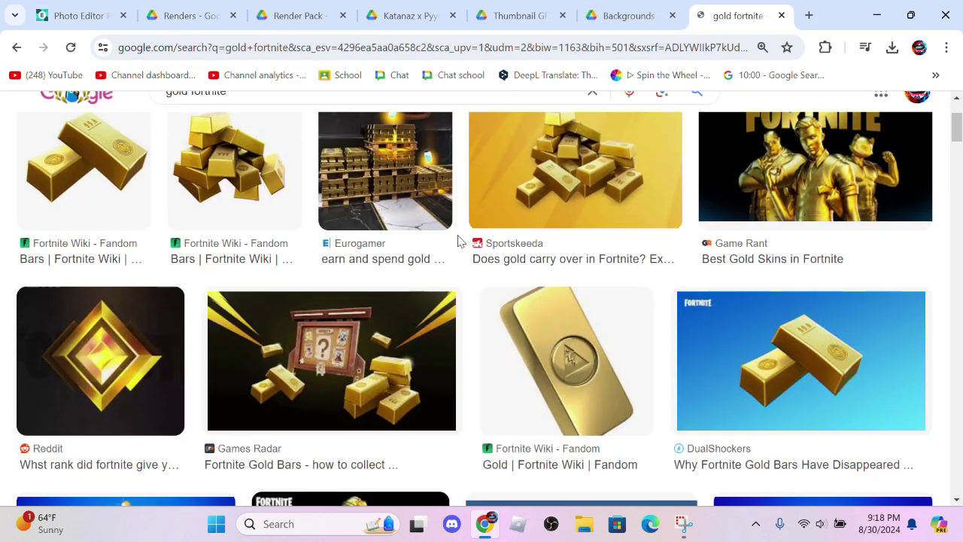
{"action": "left_click", "coordinate": [258, 114]}
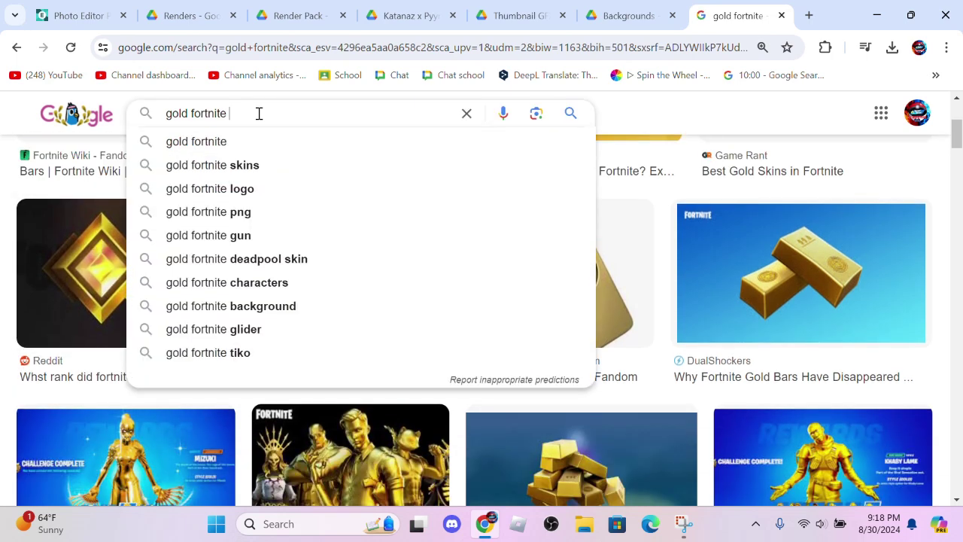
{"action": "type", "text": "png"}
{"action": "key", "text": "Return"}
{"action": "scroll", "coordinate": [316, 321], "scroll_direction": "down", "scroll_amount": 3}
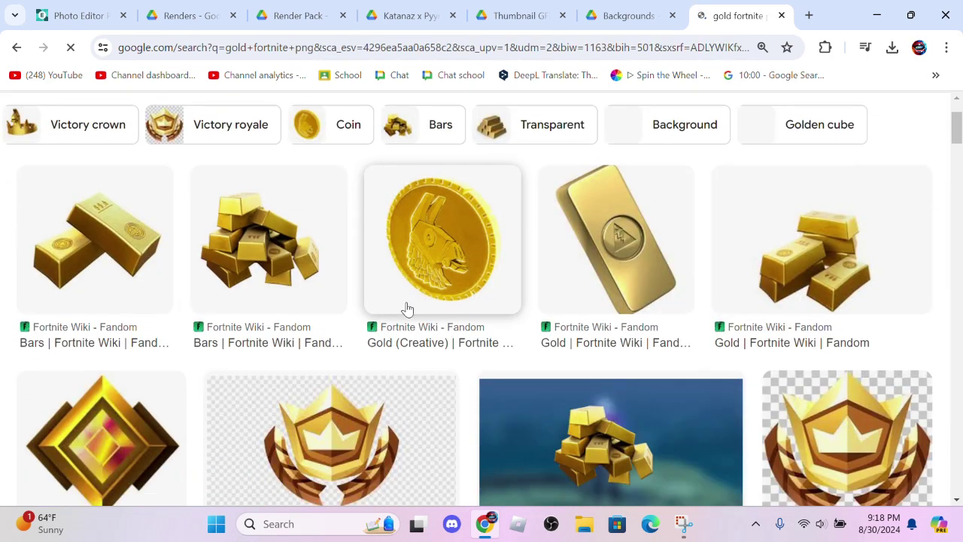
{"action": "left_click", "coordinate": [47, 318]}
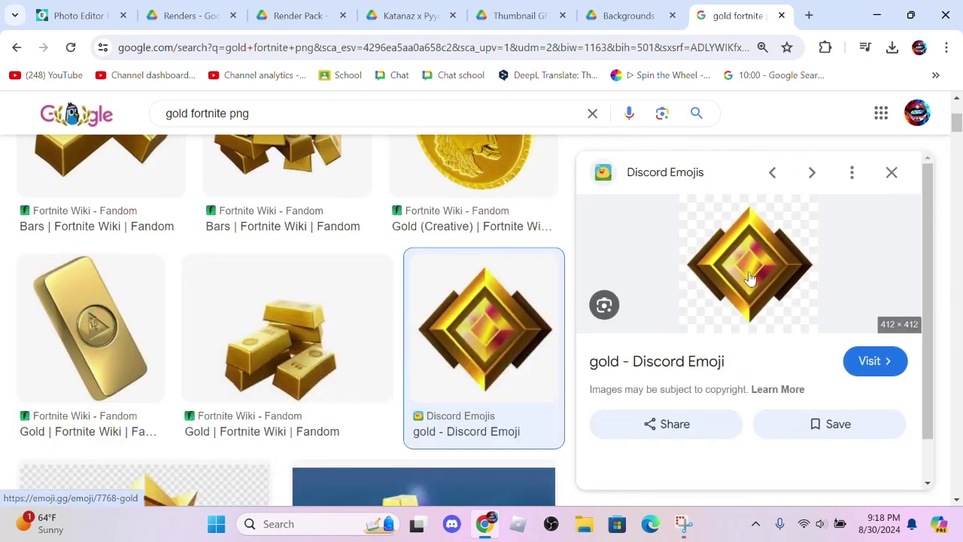
{"action": "left_click_drag", "start_coordinate": [768, 264], "coordinate": [520, 294]}
Step: Add the gold emblem at 714x714 on the yellow right side and nudge Deadpool left
{"action": "left_click", "coordinate": [550, 305]}
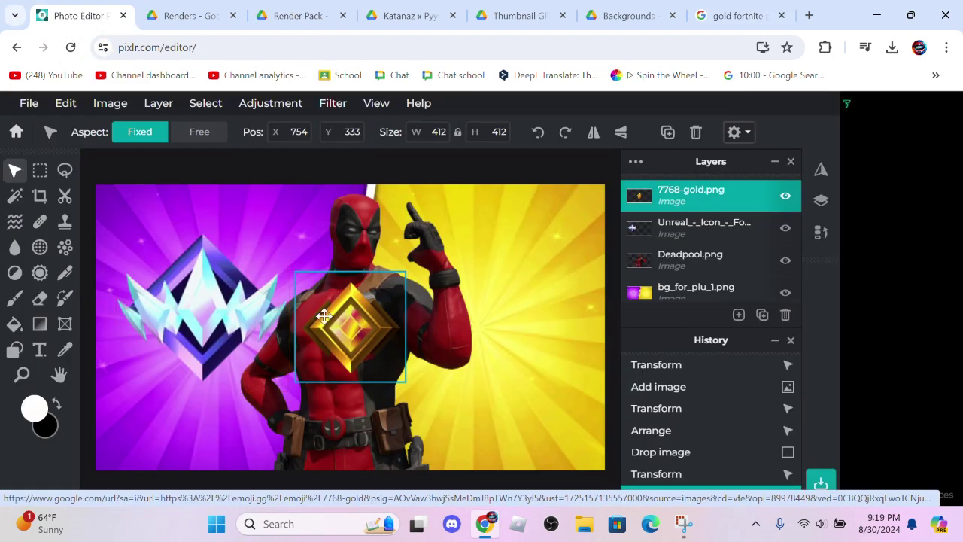
{"action": "left_click_drag", "start_coordinate": [342, 309], "coordinate": [174, 286]}
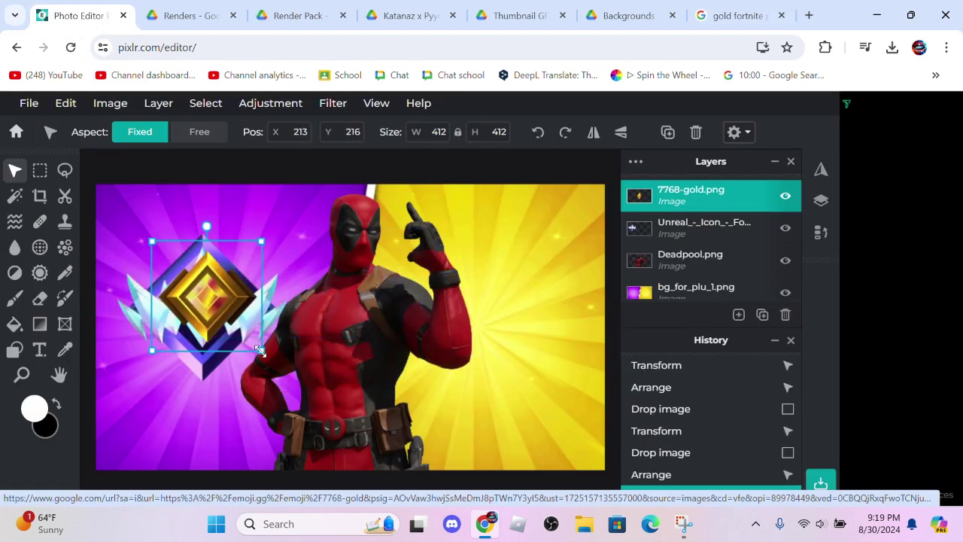
{"action": "left_click_drag", "start_coordinate": [260, 348], "coordinate": [354, 443]}
{"action": "left_click_drag", "start_coordinate": [304, 388], "coordinate": [259, 344]}
{"action": "mouse_move", "coordinate": [303, 409]}
{"action": "left_mouse_down"}
{"action": "mouse_move", "coordinate": [296, 401]}
{"action": "mouse_move", "coordinate": [296, 411]}
{"action": "left_mouse_up"}
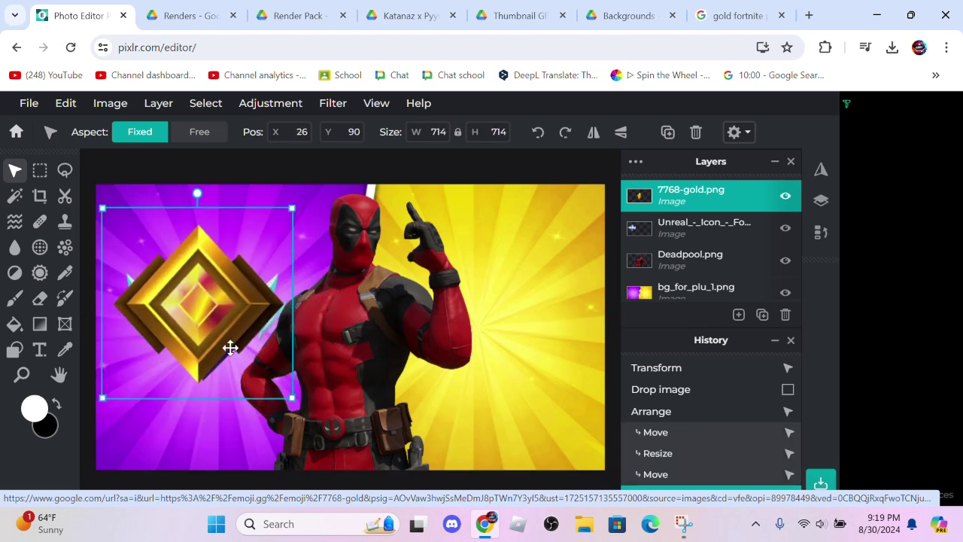
{"action": "left_click_drag", "start_coordinate": [230, 348], "coordinate": [518, 325]}
{"action": "left_click", "coordinate": [505, 170]}
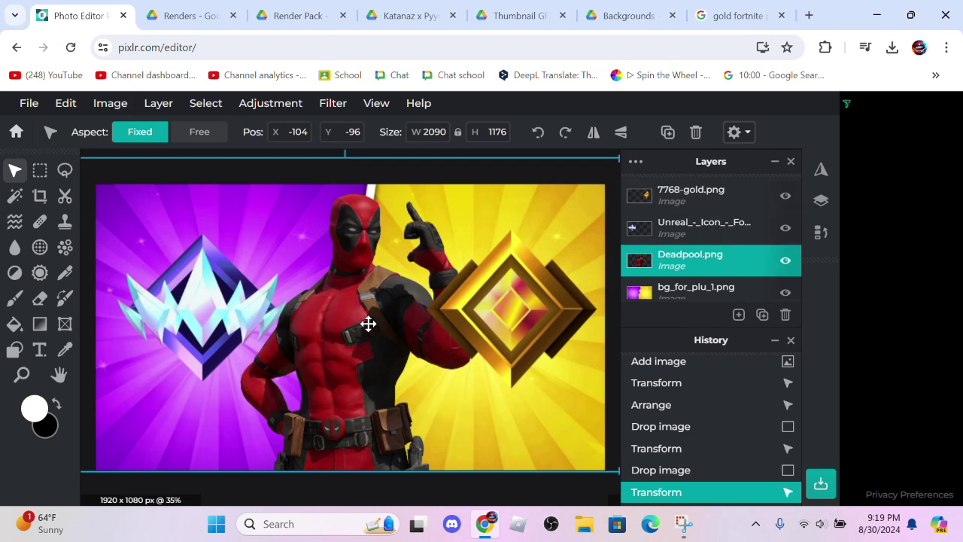
{"action": "left_click_drag", "start_coordinate": [368, 323], "coordinate": [357, 324]}
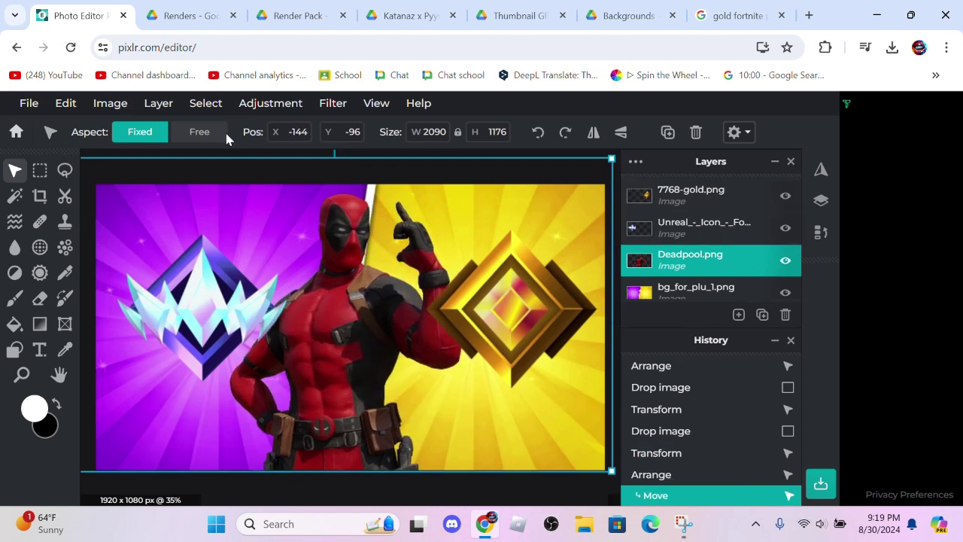
Step: Add a '#1 Unreal' text layer filled with violet #6556ED sampled from the background
{"action": "left_click", "coordinate": [37, 352]}
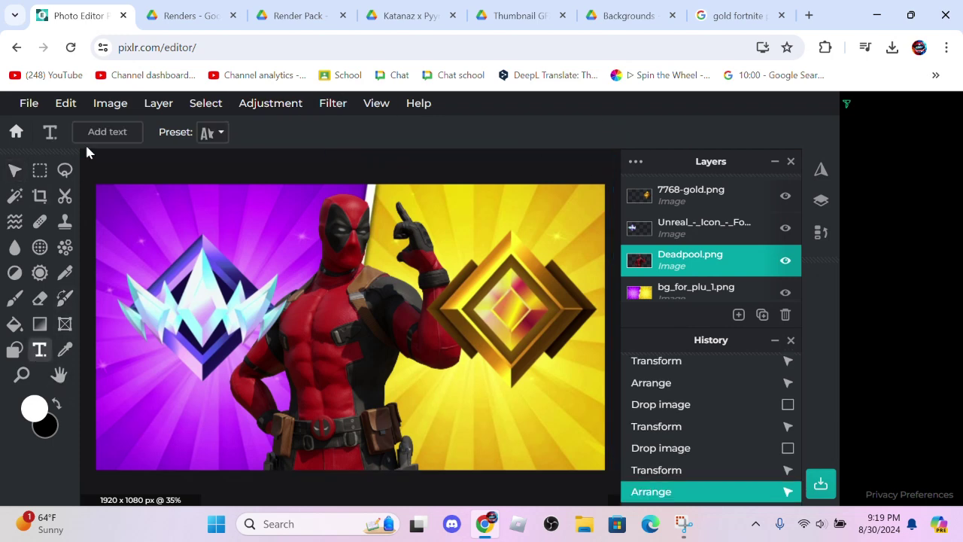
{"action": "left_click", "coordinate": [122, 132]}
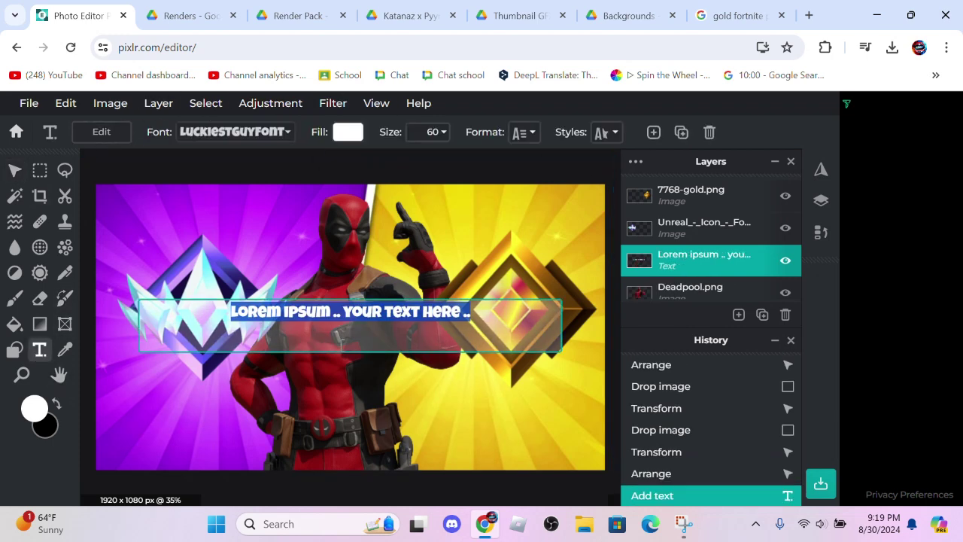
{"action": "key", "text": "BackSpace"}
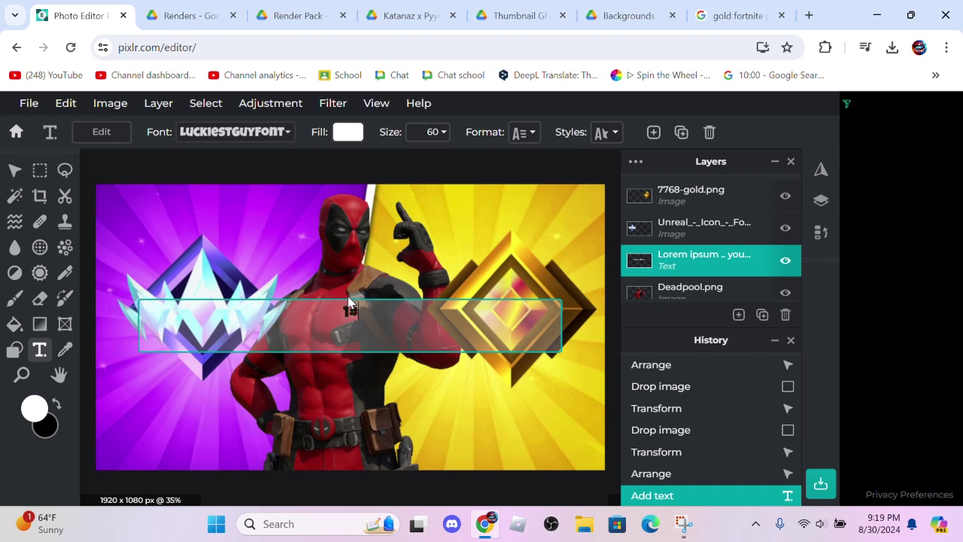
{"action": "type", "text": "#1 Unreal"}
{"action": "left_click", "coordinate": [348, 132]}
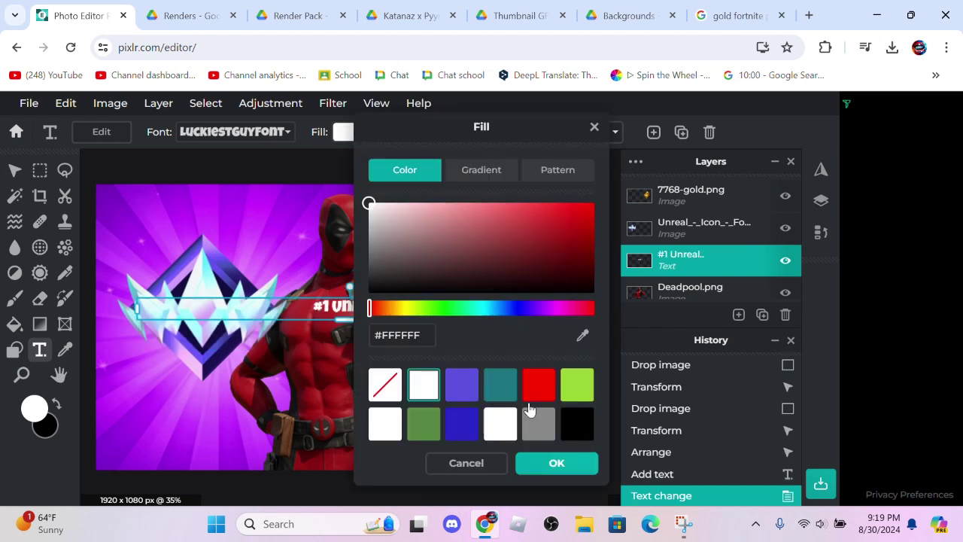
{"action": "left_click", "coordinate": [583, 335]}
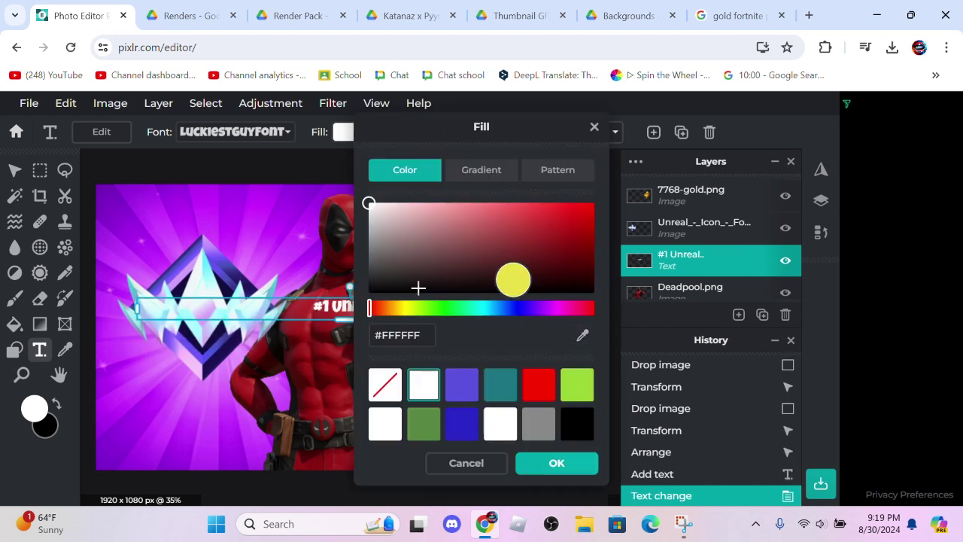
{"action": "left_click", "coordinate": [216, 260]}
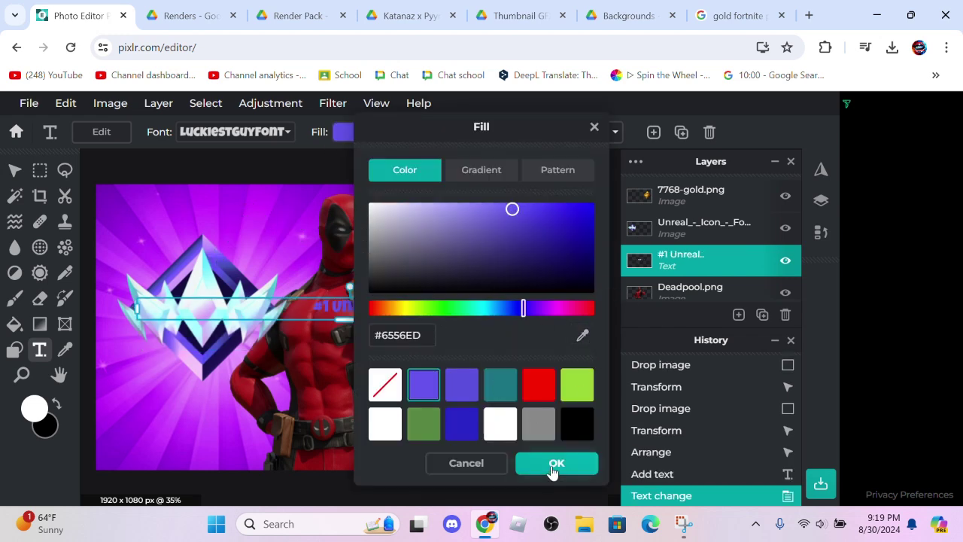
{"action": "left_click", "coordinate": [551, 464]}
Step: Enlarge the '#1 Unreal' caption and place it bottom-left beneath the crown
{"action": "left_click_drag", "start_coordinate": [403, 307], "coordinate": [416, 361]}
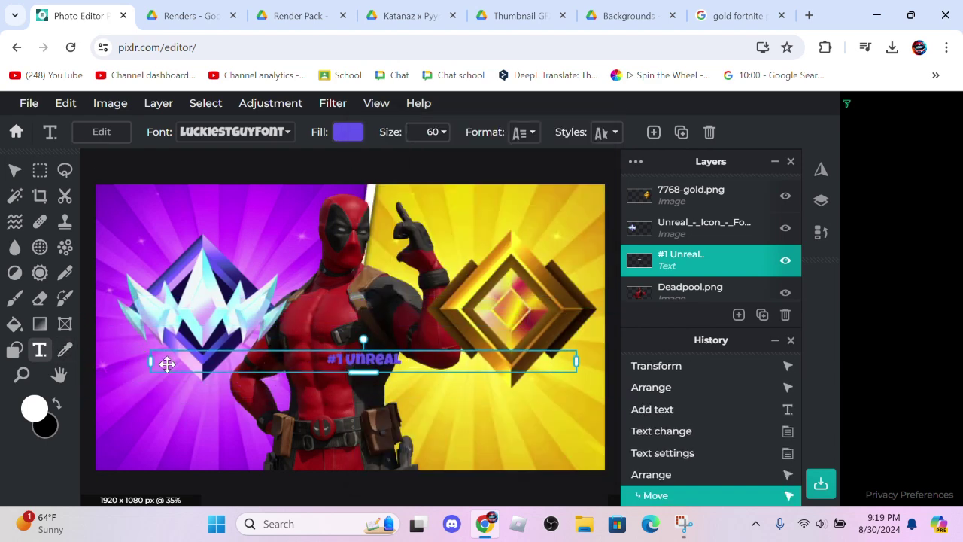
{"action": "left_click_drag", "start_coordinate": [150, 362], "coordinate": [491, 362]}
{"action": "left_click_drag", "start_coordinate": [549, 381], "coordinate": [183, 399]}
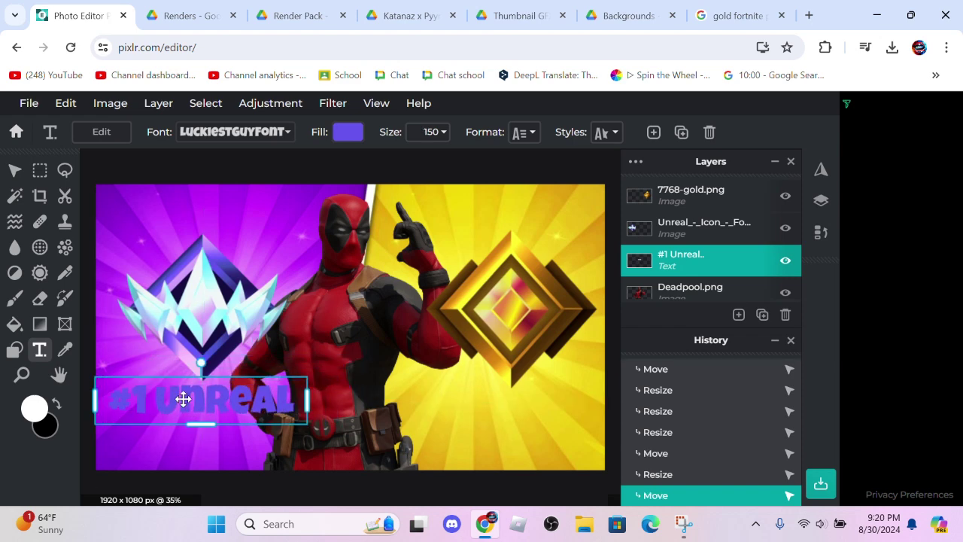
{"action": "left_click", "coordinate": [202, 173]}
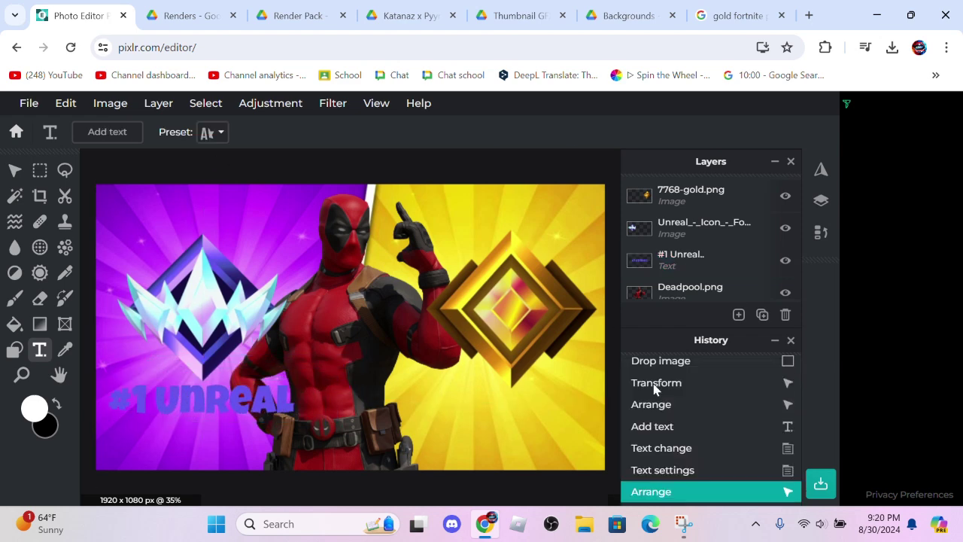
{"action": "left_click", "coordinate": [213, 405]}
{"action": "left_click_drag", "start_coordinate": [213, 405], "coordinate": [213, 411]}
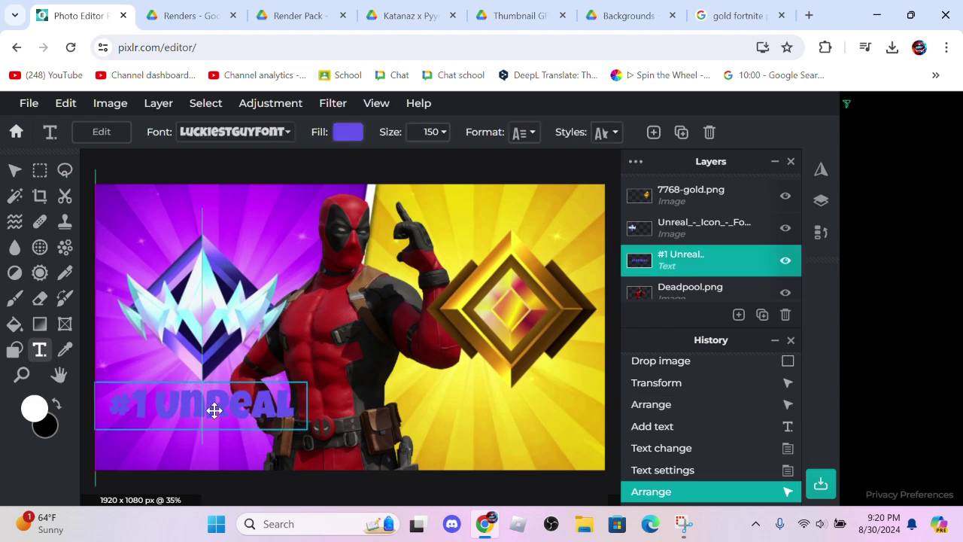
{"action": "left_click", "coordinate": [254, 164]}
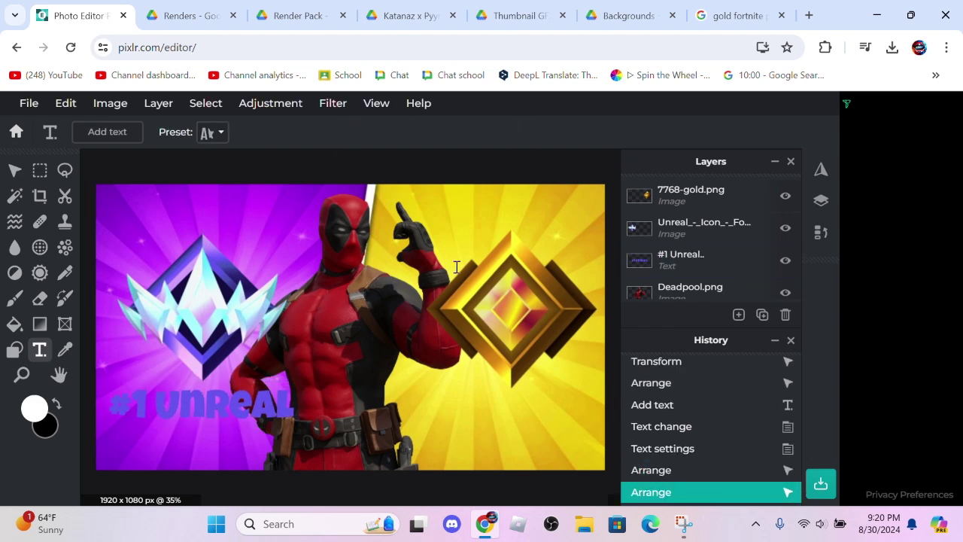
Step: Add a '#300 GOLD' text layer filled with gold sampled from the rank icon
{"action": "left_click", "coordinate": [110, 134]}
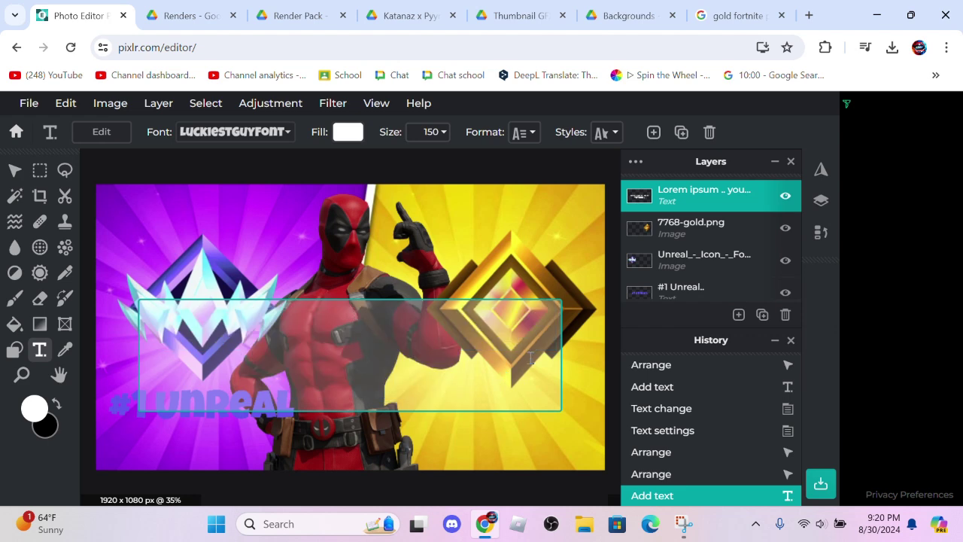
{"action": "type", "text": "#300"}
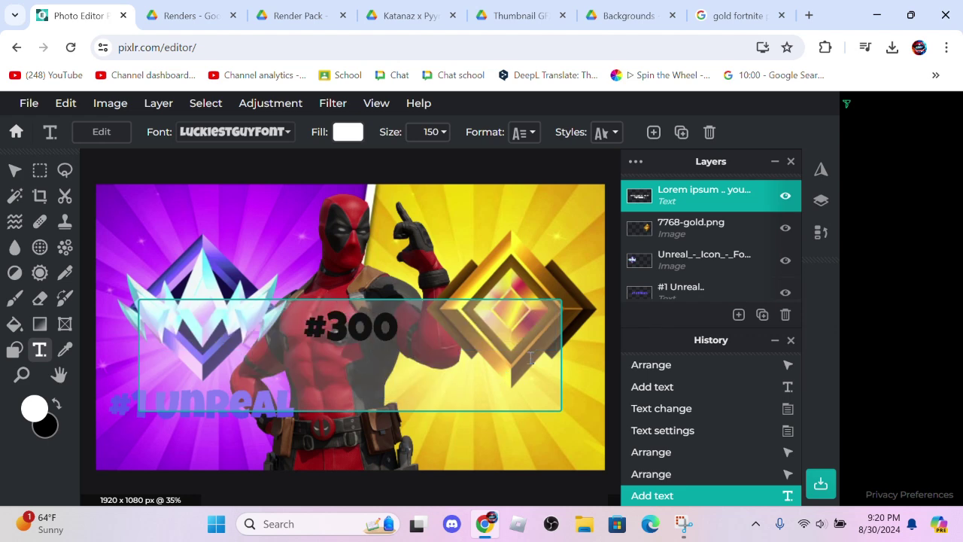
{"action": "type", "text": " GODL"}
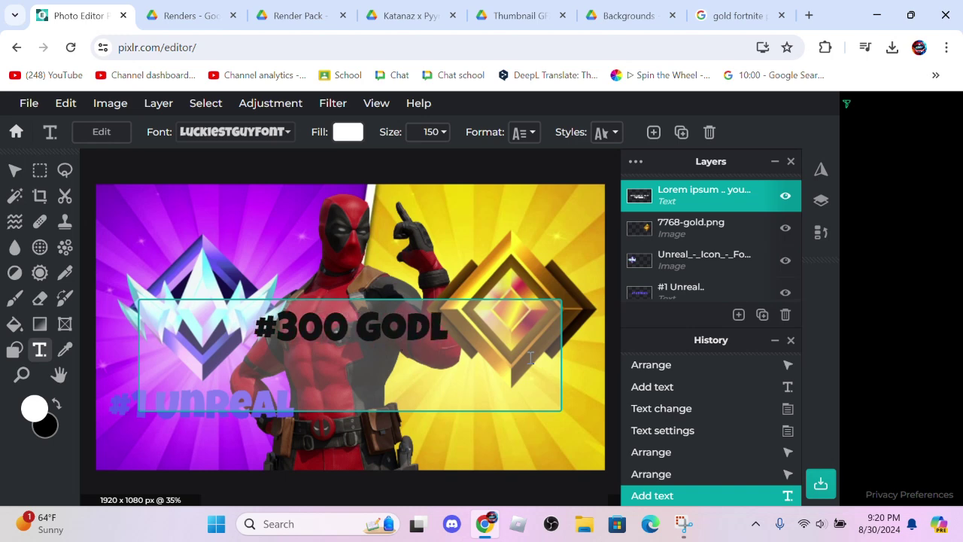
{"action": "key", "text": "BackSpace"}
{"action": "type", "text": "LD"}
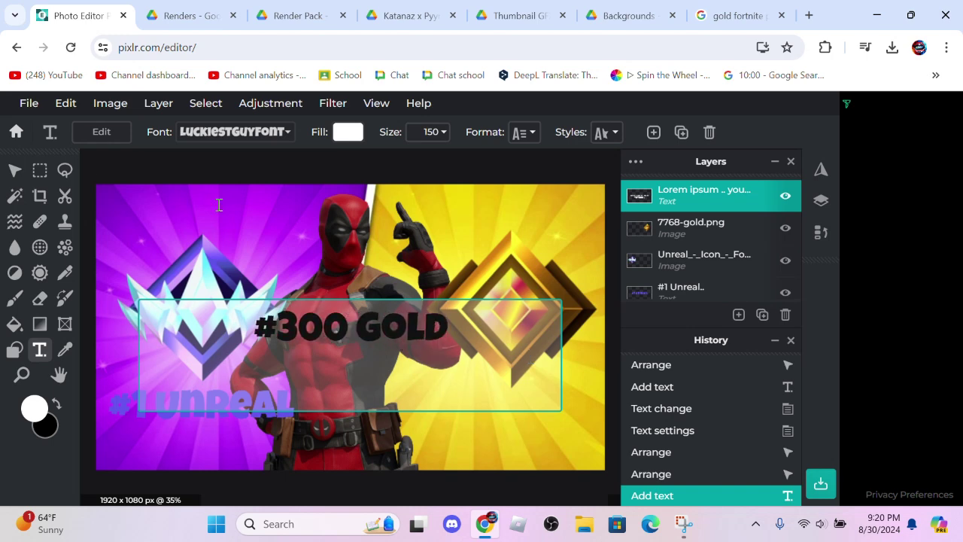
{"action": "left_click", "coordinate": [351, 137]}
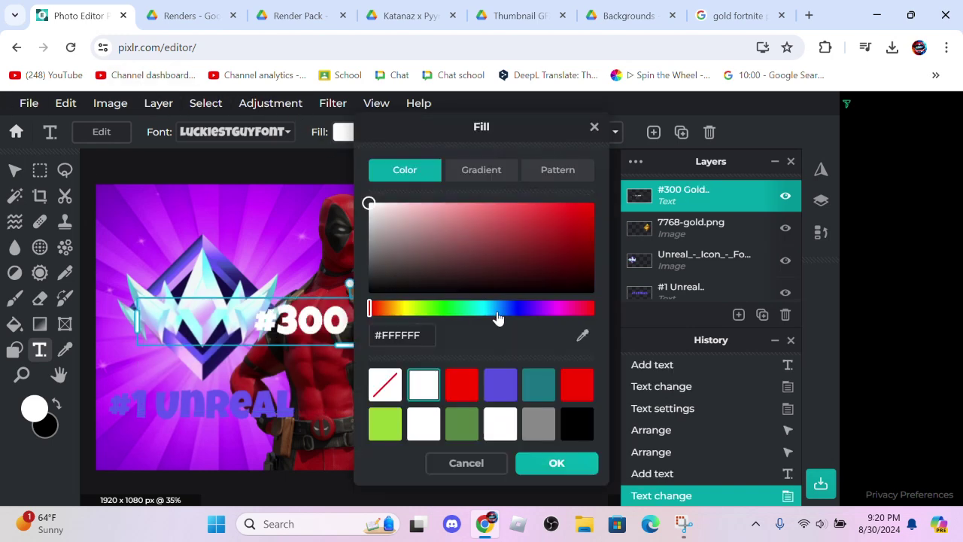
{"action": "left_click_drag", "start_coordinate": [526, 125], "coordinate": [277, 134]}
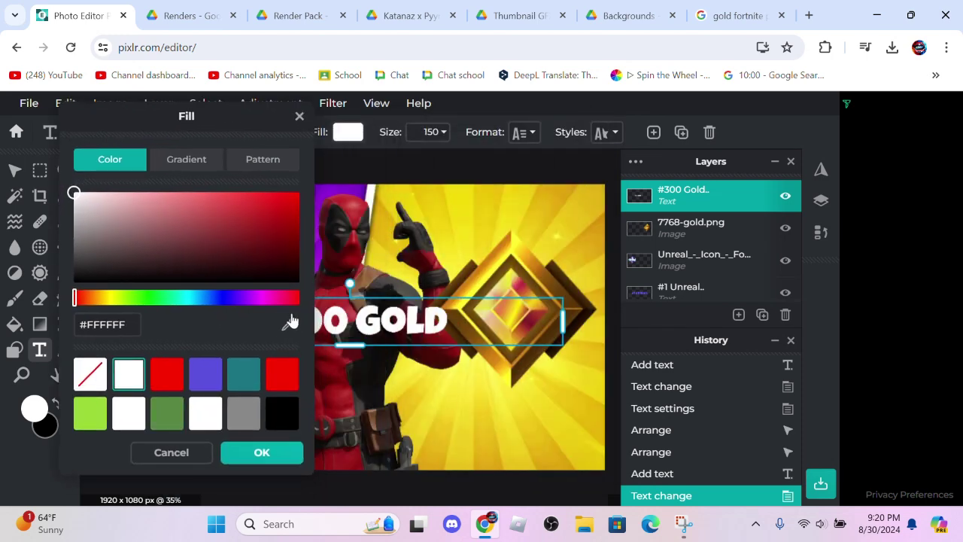
{"action": "left_click", "coordinate": [290, 322]}
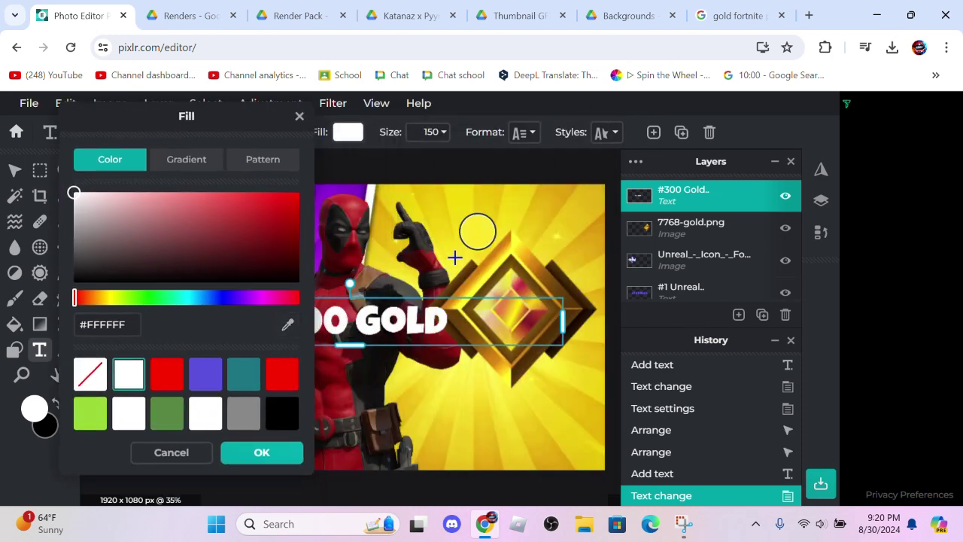
{"action": "left_click", "coordinate": [505, 254]}
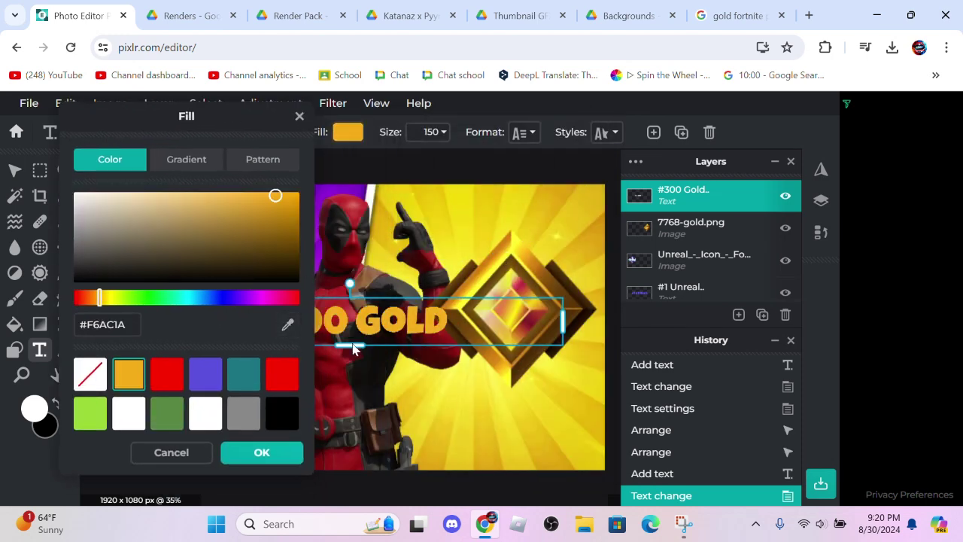
{"action": "left_click", "coordinate": [263, 452]}
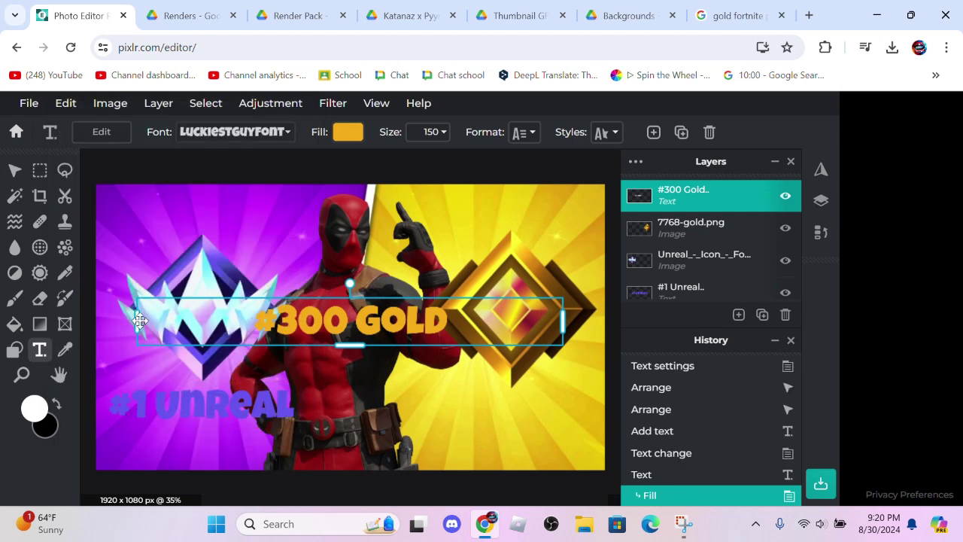
Step: Narrow the '#300 GOLD' caption and move it onto the yellow side below the icon
{"action": "left_click_drag", "start_coordinate": [140, 322], "coordinate": [344, 339]}
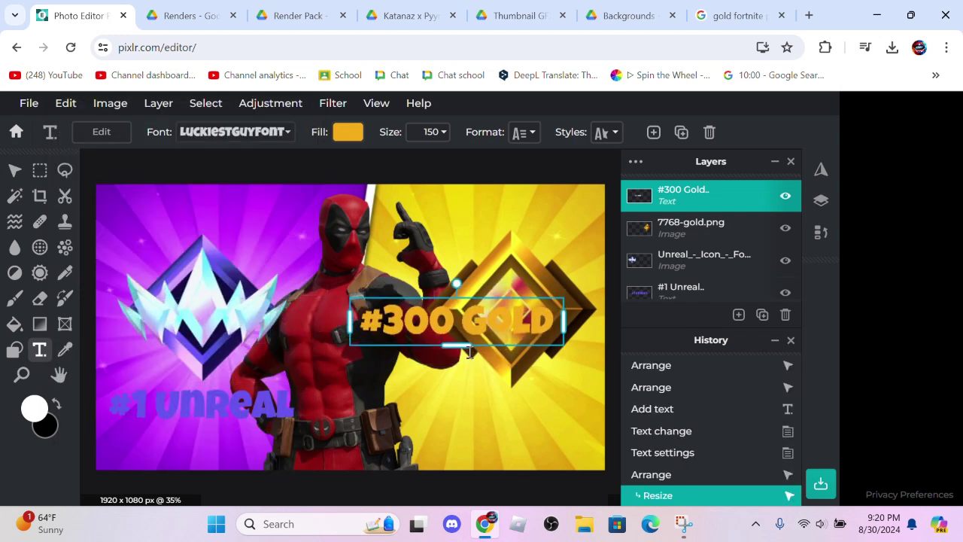
{"action": "left_click_drag", "start_coordinate": [456, 326], "coordinate": [504, 410]}
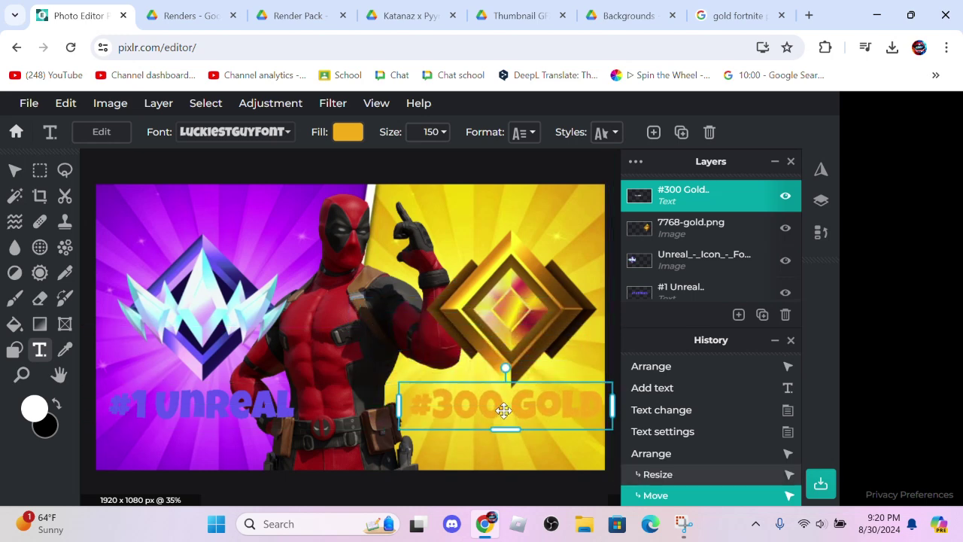
{"action": "left_click", "coordinate": [535, 163]}
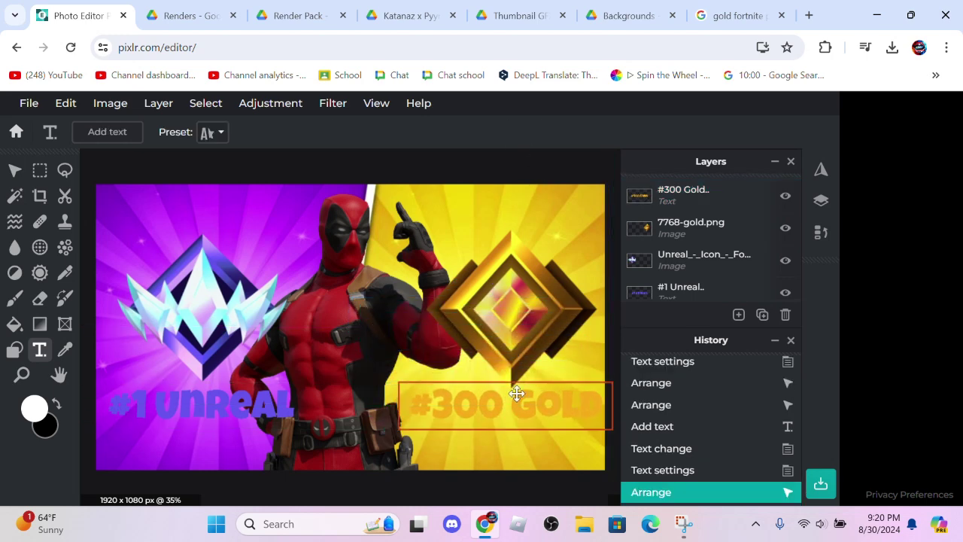
Step: Recolour the caption to a darker gold #CC790E sampled from the icon
{"action": "left_click", "coordinate": [540, 405]}
{"action": "left_click", "coordinate": [347, 132]}
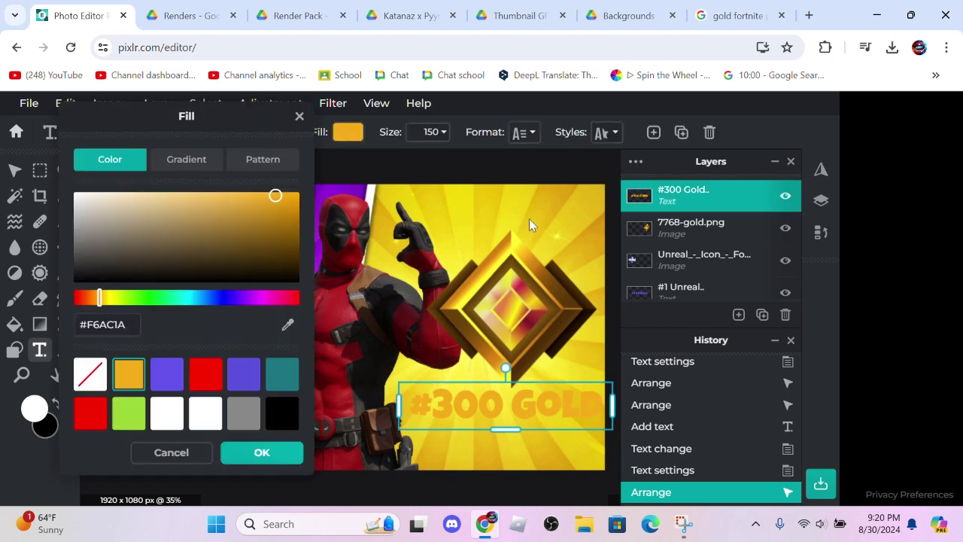
{"action": "left_click", "coordinate": [280, 328]}
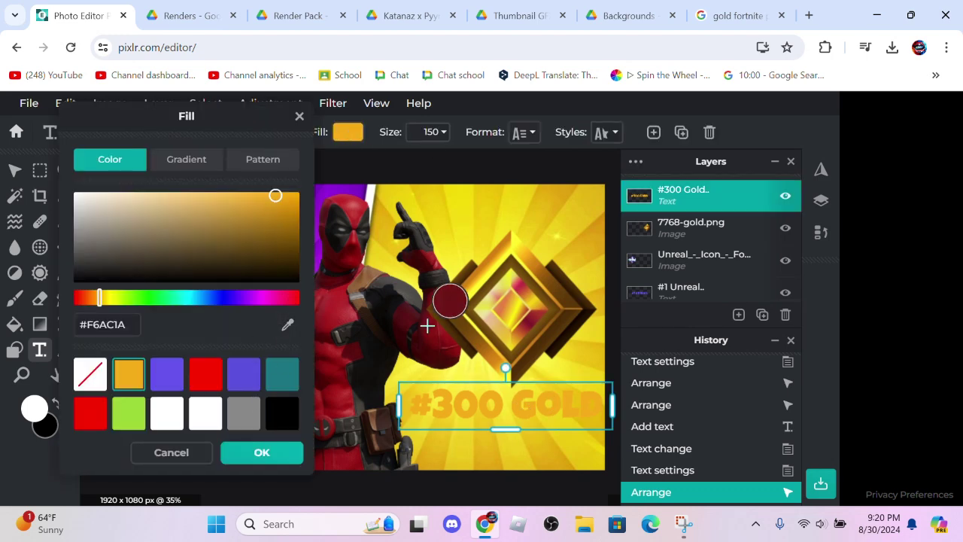
{"action": "left_click", "coordinate": [468, 283]}
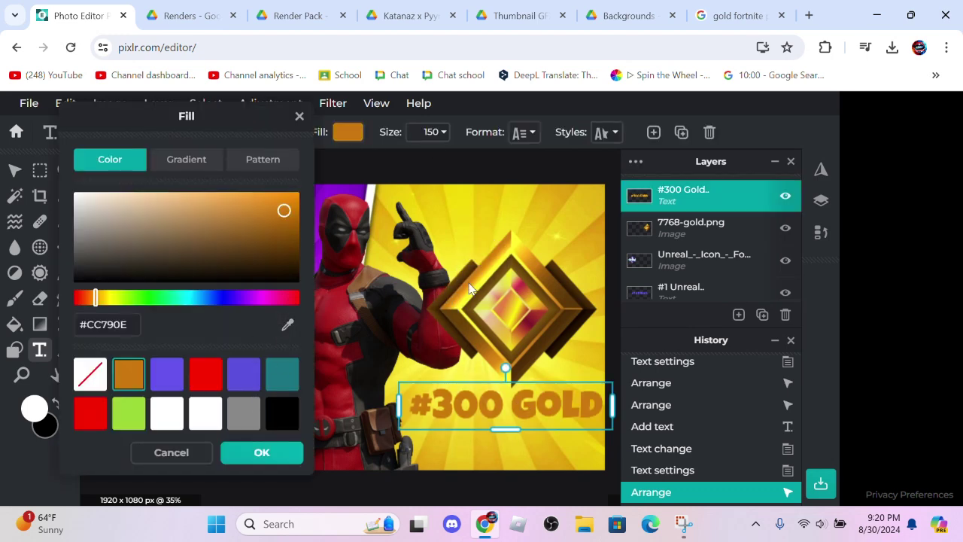
{"action": "left_click", "coordinate": [262, 452]}
{"action": "left_click", "coordinate": [576, 198]}
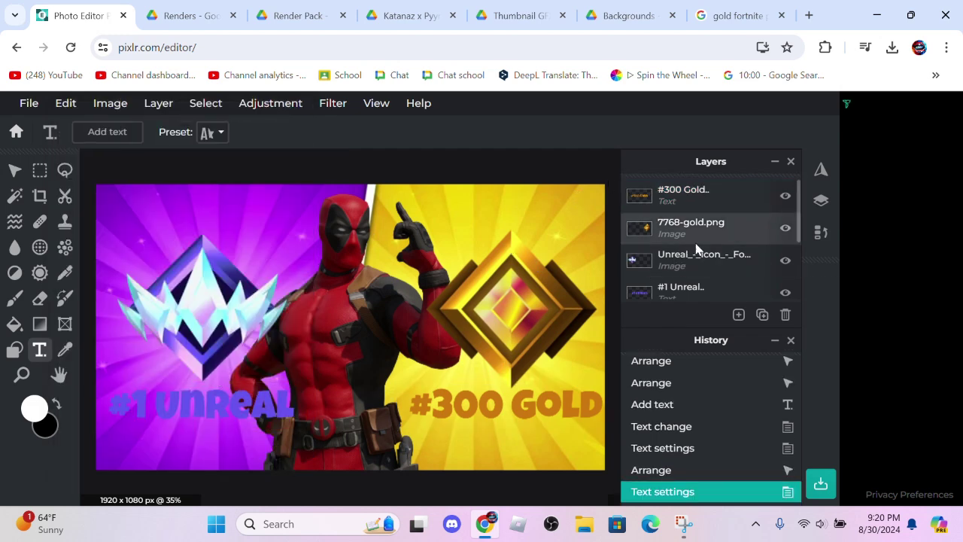
Step: Raise the Deadpool.png layer's saturation to 83 with Hue and saturation
{"action": "scroll", "coordinate": [700, 256], "scroll_direction": "down", "scroll_amount": 3}
{"action": "left_click", "coordinate": [672, 216]}
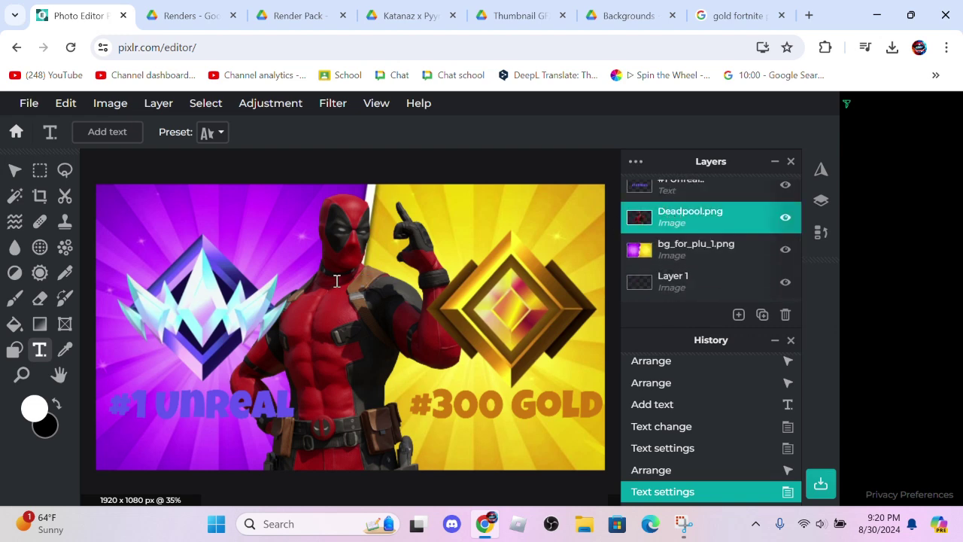
{"action": "left_click", "coordinate": [13, 177]}
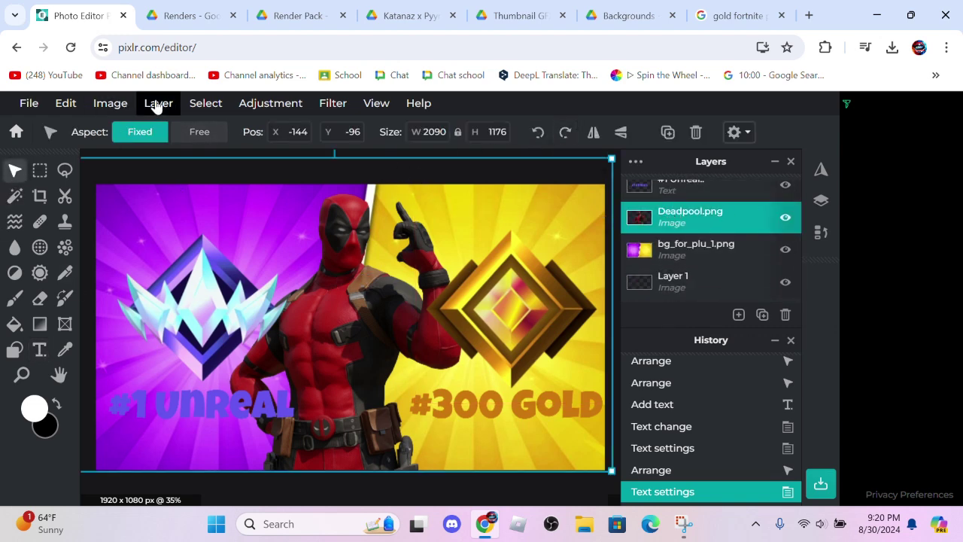
{"action": "left_click", "coordinate": [270, 105]}
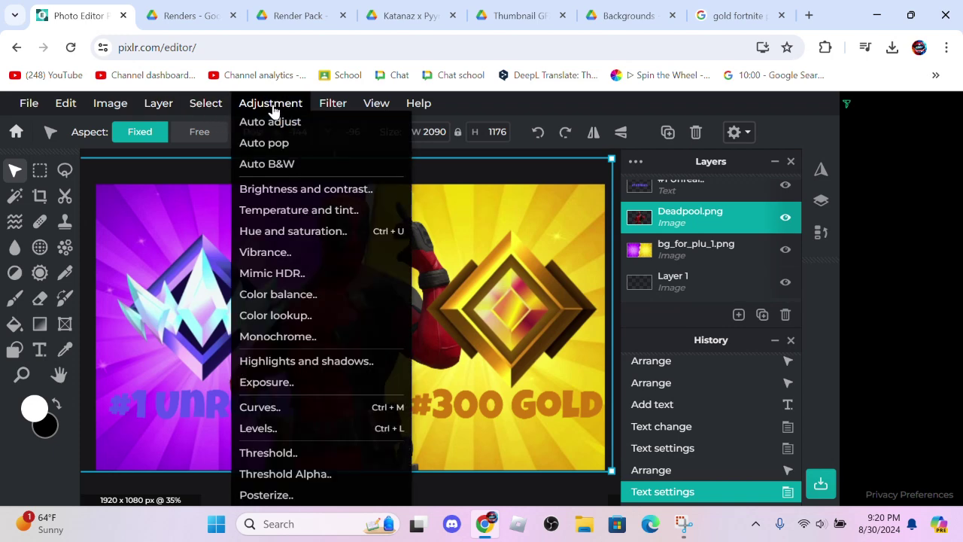
{"action": "left_click", "coordinate": [308, 235]}
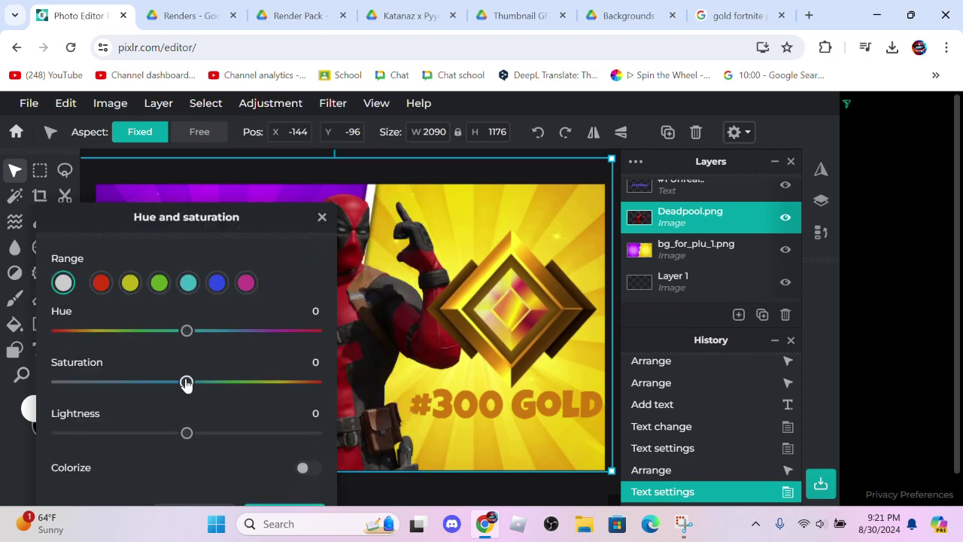
{"action": "left_click_drag", "start_coordinate": [186, 383], "coordinate": [292, 383]}
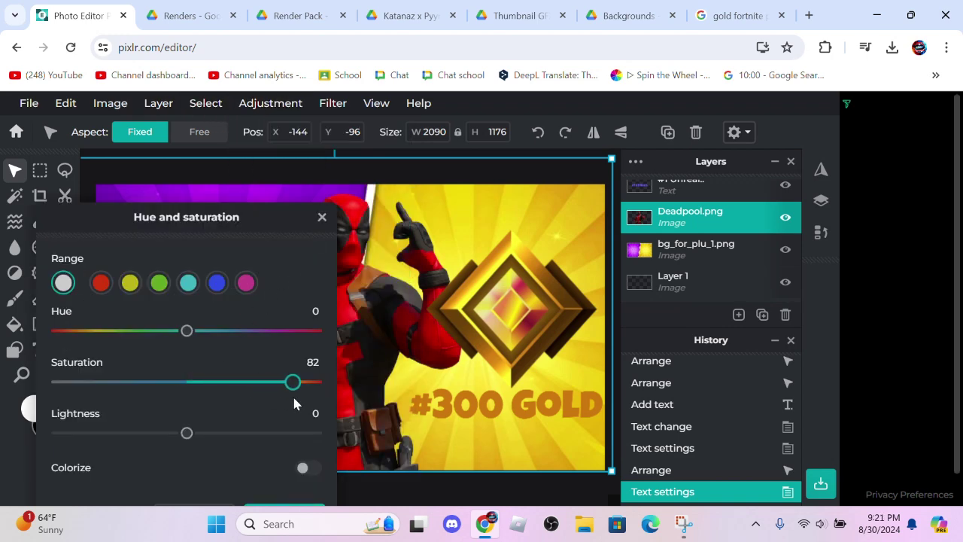
{"action": "scroll", "coordinate": [263, 435], "scroll_direction": "down", "scroll_amount": 1}
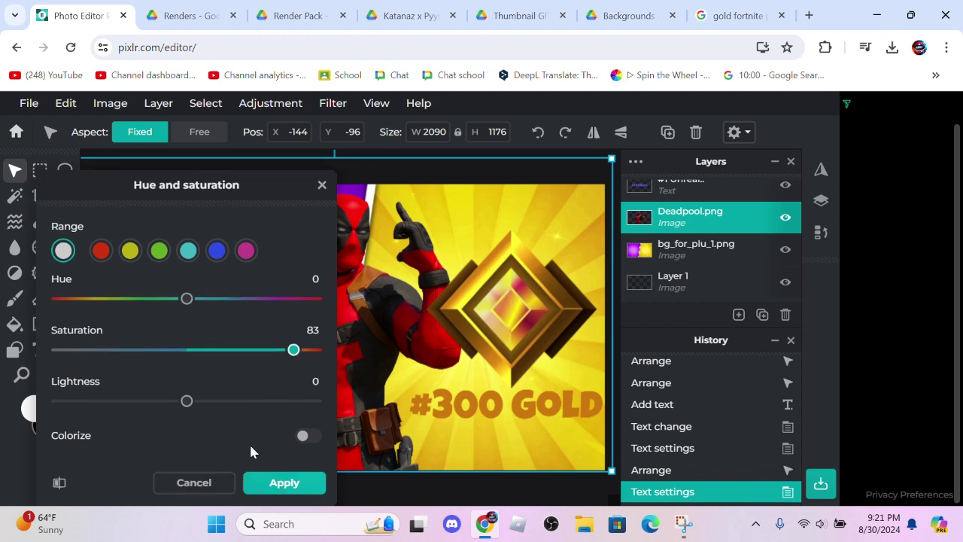
{"action": "left_click", "coordinate": [285, 483]}
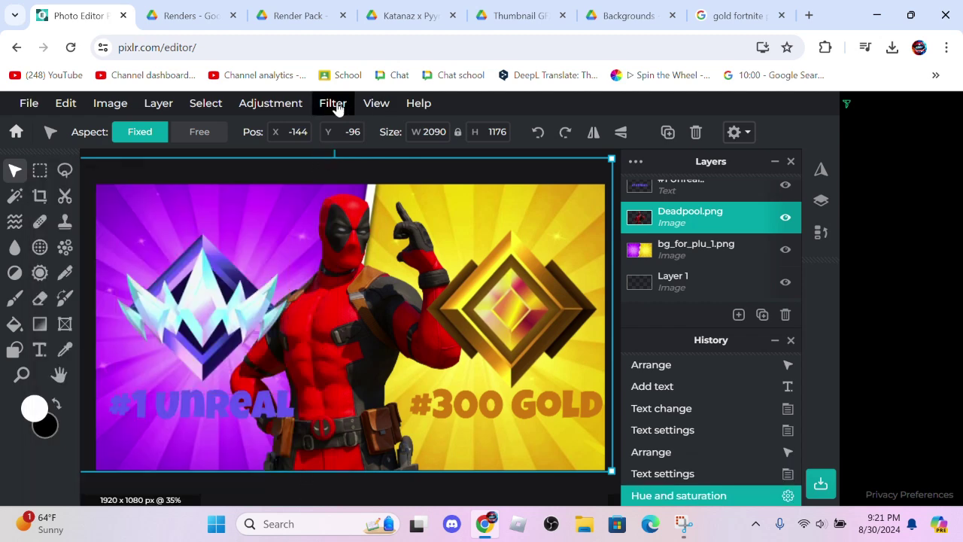
Step: Give Deadpool a black drop shadow: 100% opacity, 150px blur, 7px x and 5px y offsets
{"action": "mouse_move", "coordinate": [331, 105]}
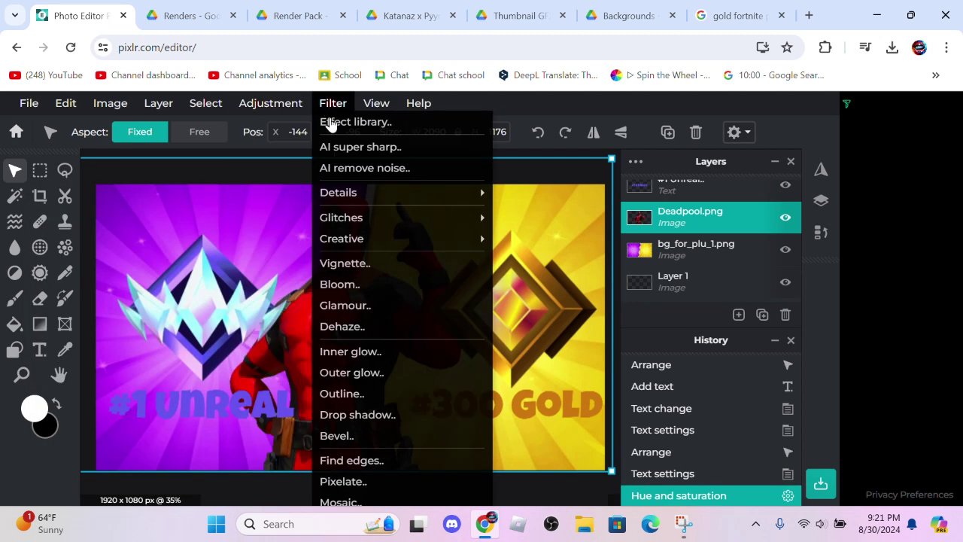
{"action": "left_click", "coordinate": [326, 419]}
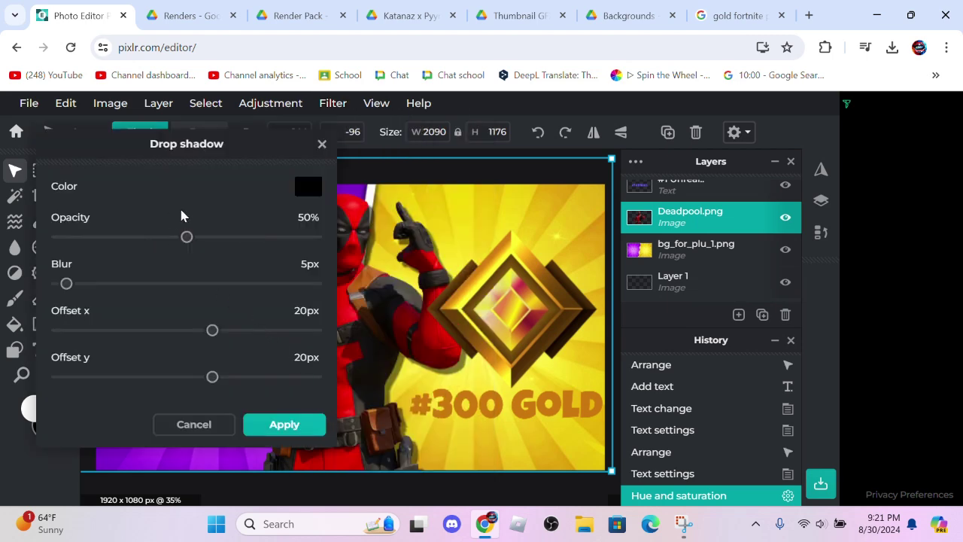
{"action": "left_click_drag", "start_coordinate": [188, 238], "coordinate": [362, 273]}
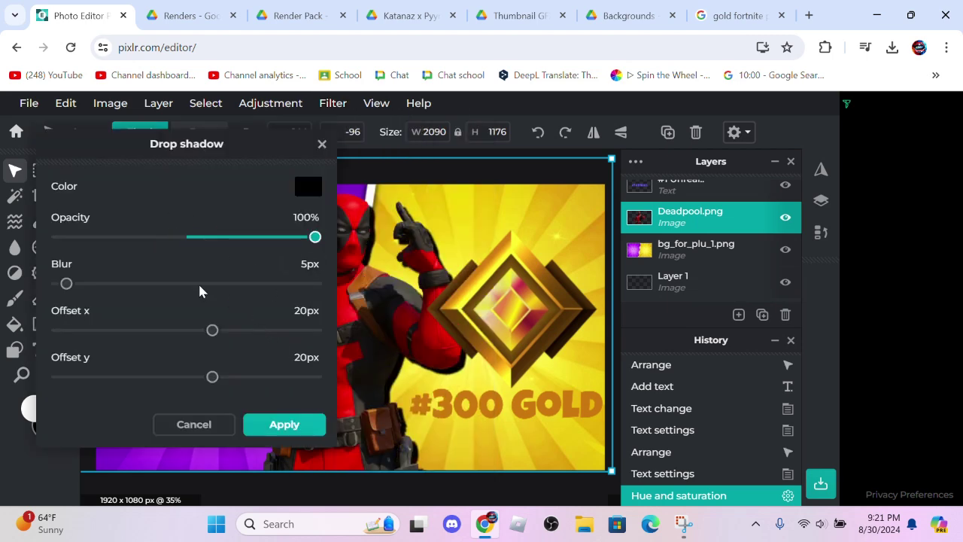
{"action": "left_click_drag", "start_coordinate": [68, 285], "coordinate": [338, 318]}
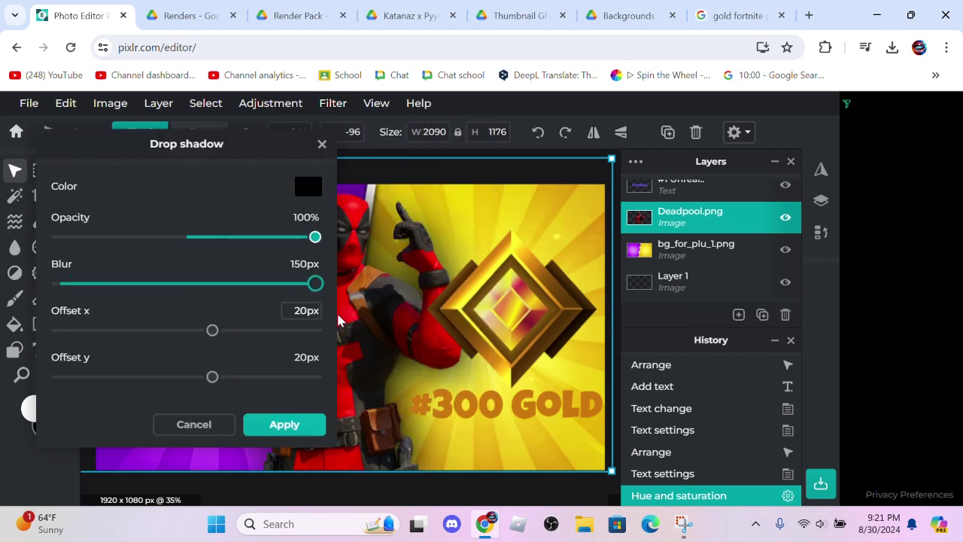
{"action": "left_click_drag", "start_coordinate": [210, 332], "coordinate": [196, 331]}
{"action": "left_click_drag", "start_coordinate": [214, 378], "coordinate": [194, 376]}
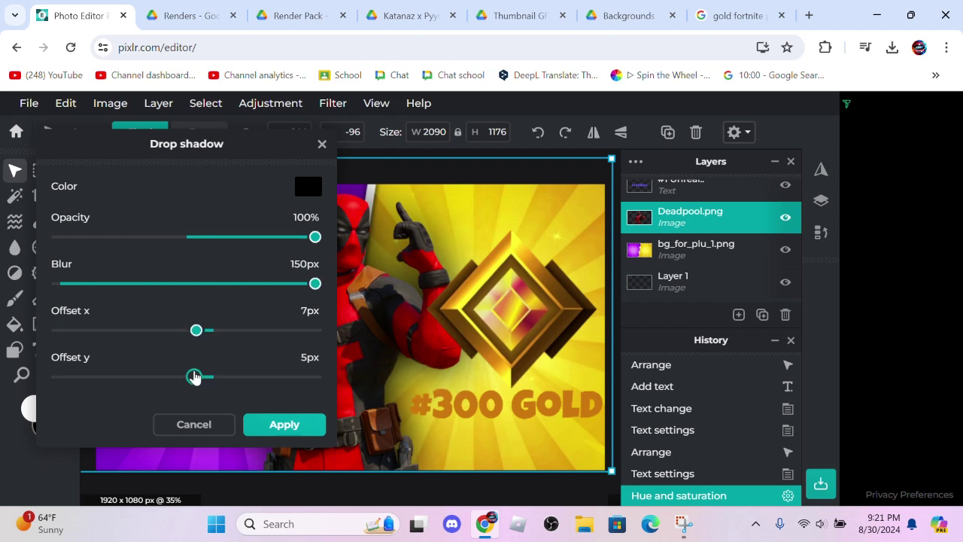
{"action": "left_click", "coordinate": [280, 424]}
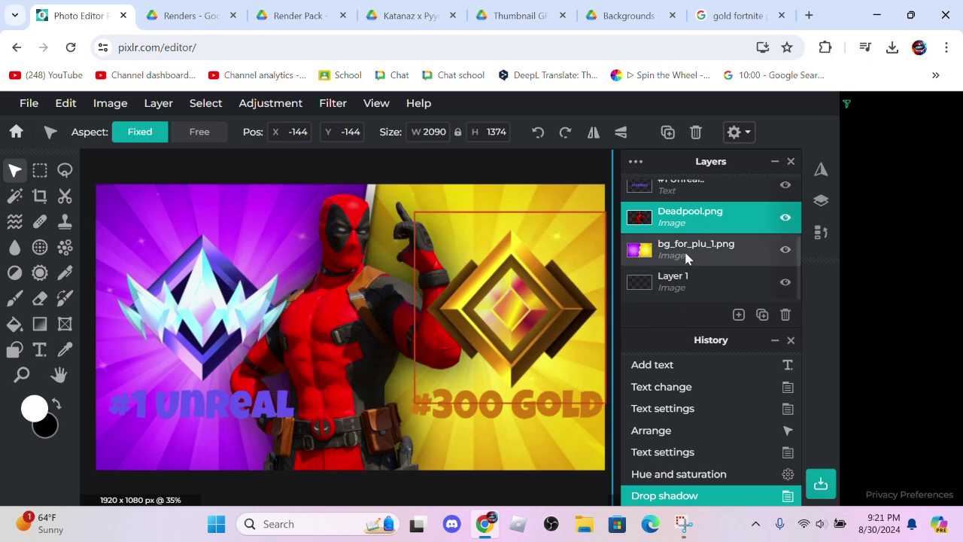
Step: Bring up the Layers panel's new-layer choices, then dismiss them without adding a layer
{"action": "scroll", "coordinate": [684, 249], "scroll_direction": "up", "scroll_amount": 3}
{"action": "left_click", "coordinate": [738, 315]}
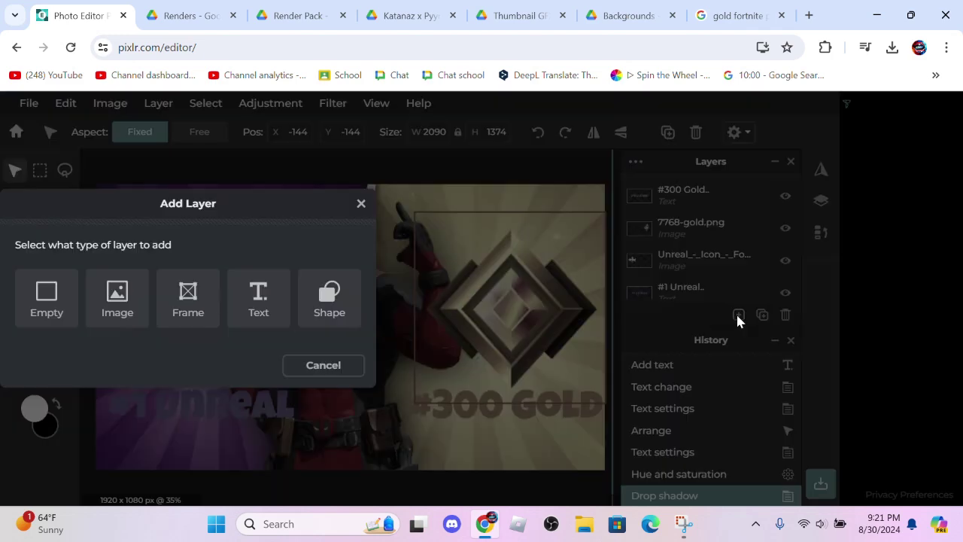
{"action": "left_click", "coordinate": [360, 204]}
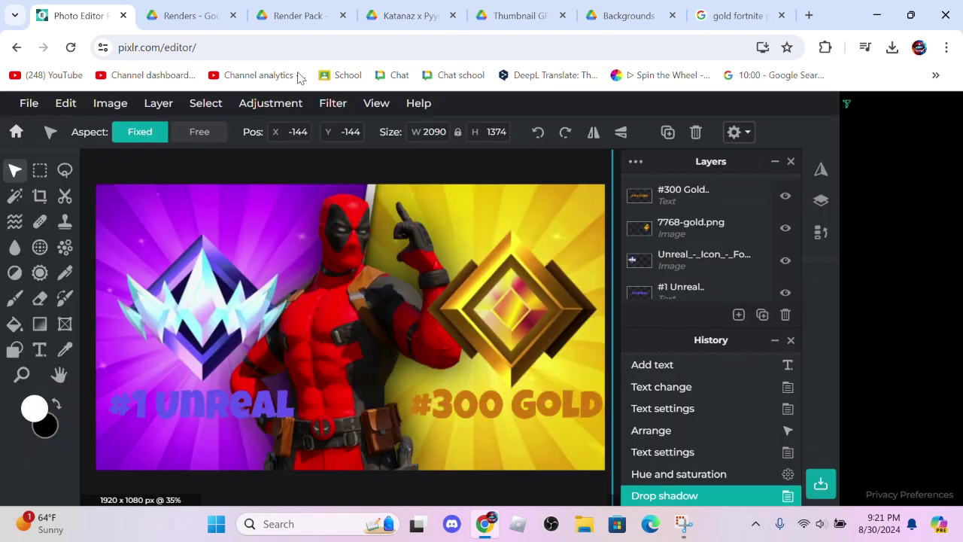
Step: Browse the Renders and Thumbnail GFX Pack folders in Google Drive for usable assets
{"action": "left_click", "coordinate": [289, 17]}
{"action": "left_click", "coordinate": [200, 19]}
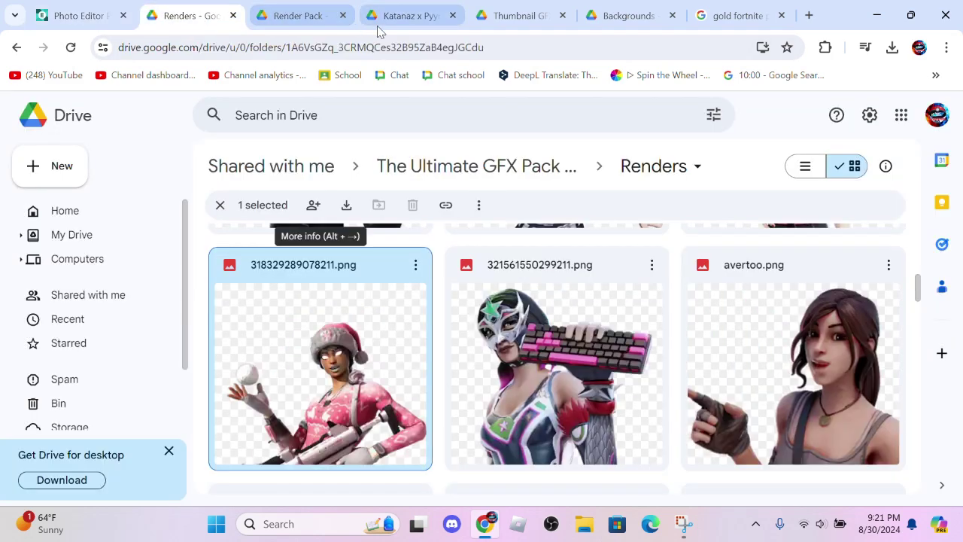
{"action": "key", "text": "ctrl+Tab"}
{"action": "key", "text": "ctrl+Tab"}
{"action": "key", "text": "ctrl+Tab"}
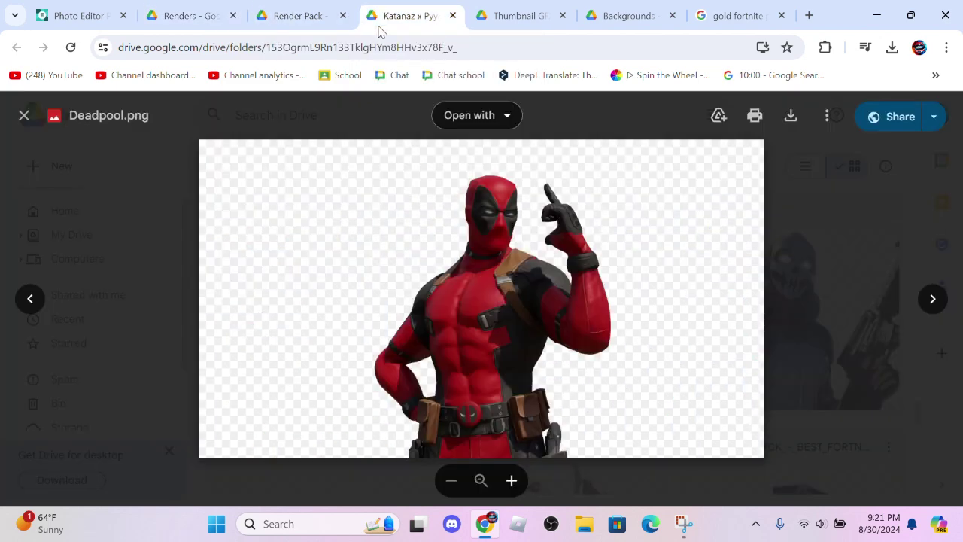
{"action": "scroll", "coordinate": [630, 327], "scroll_direction": "up", "scroll_amount": 15}
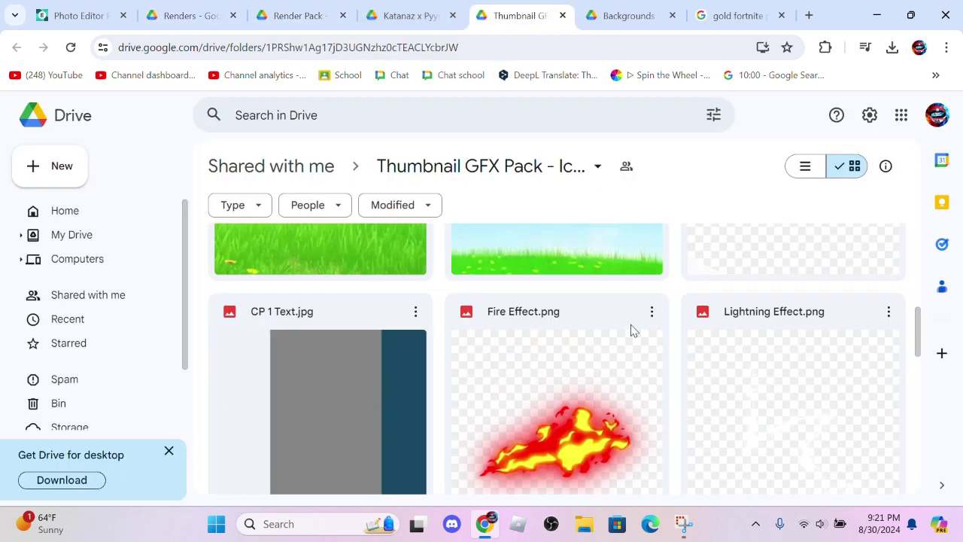
{"action": "scroll", "coordinate": [633, 331], "scroll_direction": "up", "scroll_amount": 1}
{"action": "scroll", "coordinate": [597, 372], "scroll_direction": "down", "scroll_amount": 3}
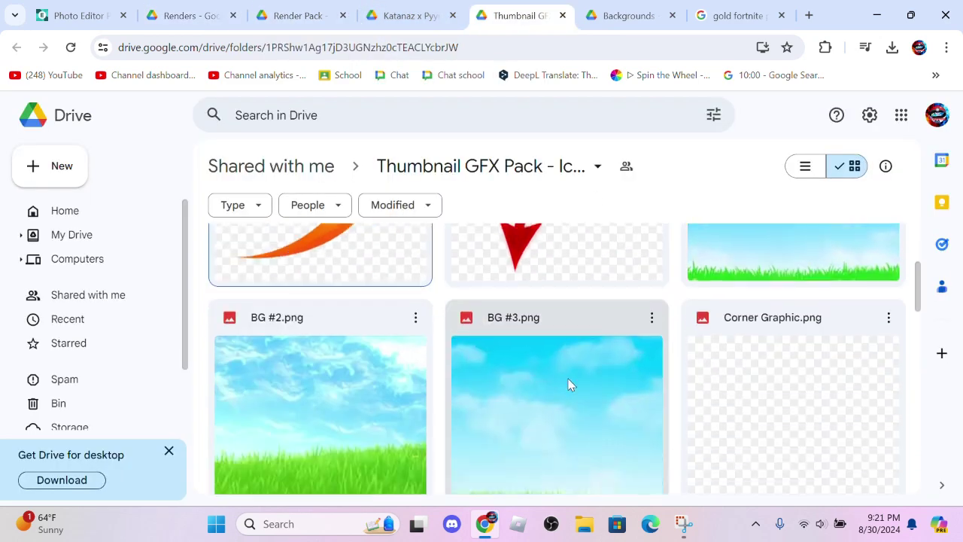
{"action": "scroll", "coordinate": [469, 369], "scroll_direction": "up", "scroll_amount": 2}
{"action": "scroll", "coordinate": [567, 347], "scroll_direction": "down", "scroll_amount": 8}
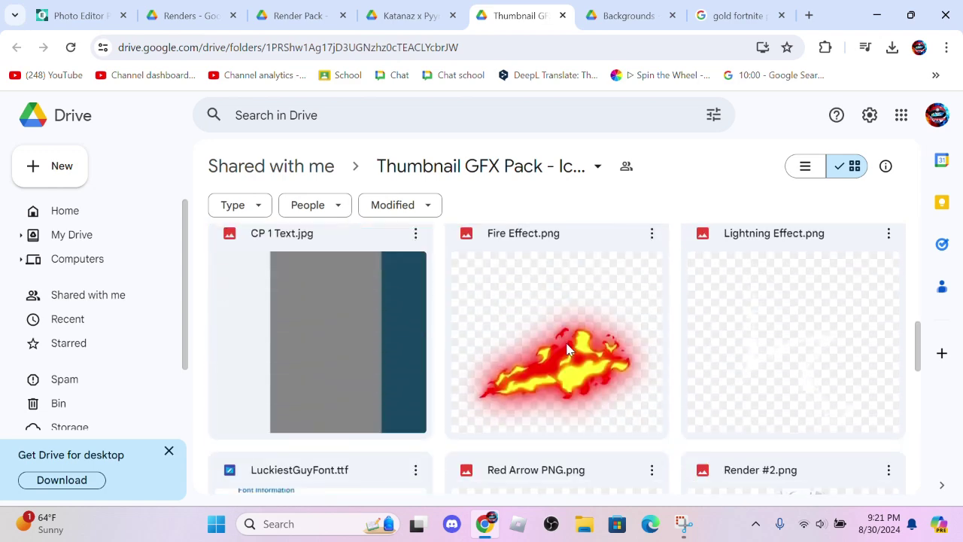
Step: Scroll through the Backgrounds folder of the GFX pack in Google Drive
{"action": "key", "text": "ctrl+Tab"}
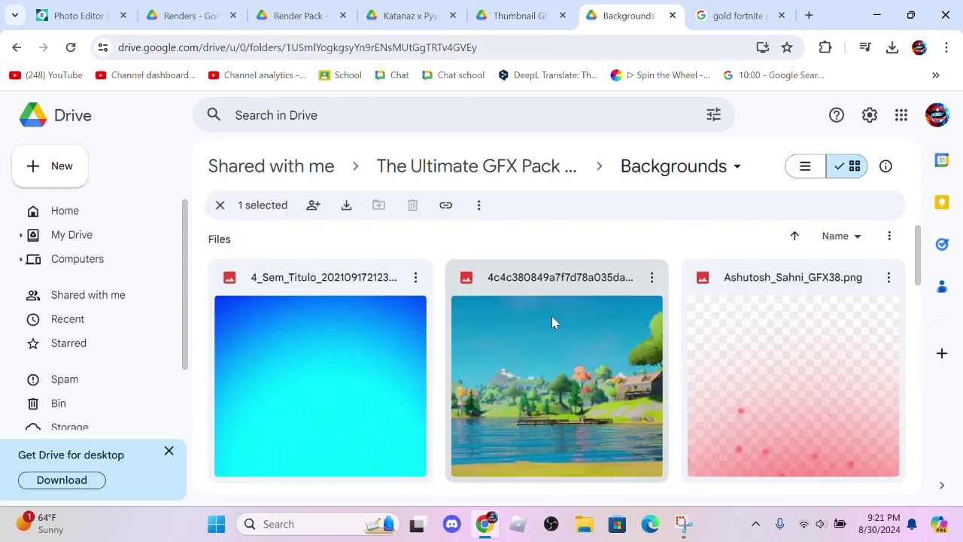
{"action": "scroll", "coordinate": [715, 394], "scroll_direction": "down", "scroll_amount": 5}
{"action": "scroll", "coordinate": [713, 378], "scroll_direction": "down", "scroll_amount": 5}
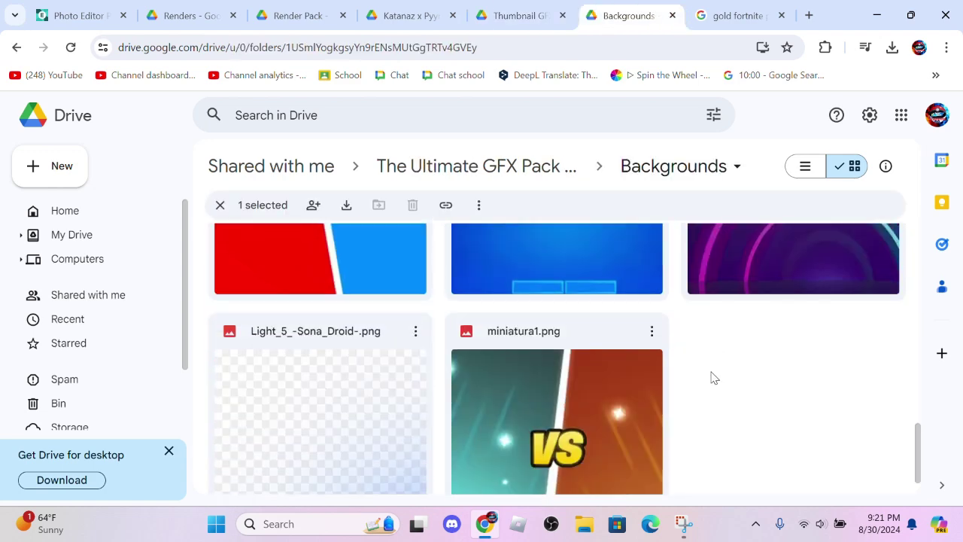
{"action": "scroll", "coordinate": [712, 377], "scroll_direction": "up", "scroll_amount": 1}
{"action": "scroll", "coordinate": [712, 377], "scroll_direction": "down", "scroll_amount": 2}
Step: Replace the gold fortnite query with a Google image search for 'red arrow png'
{"action": "left_click", "coordinate": [719, 16]}
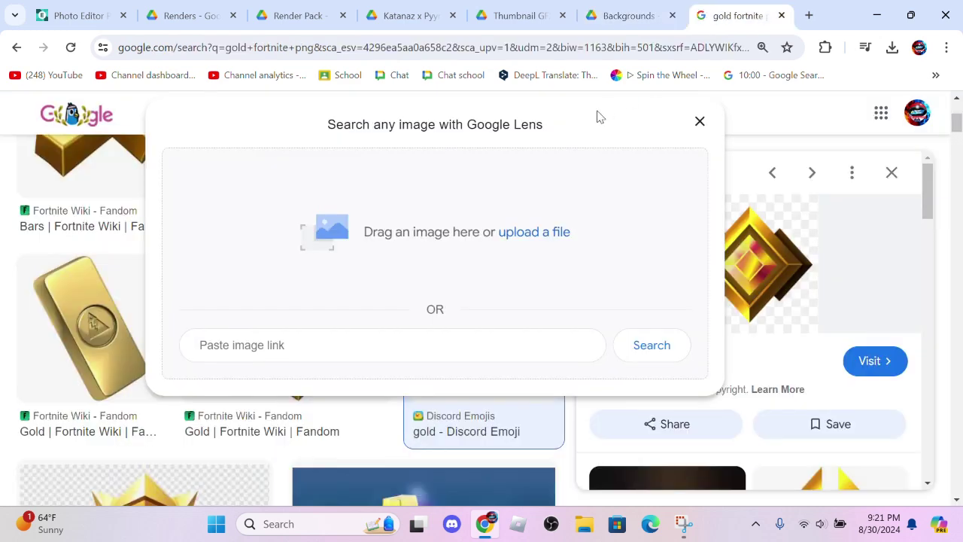
{"action": "left_click", "coordinate": [699, 122]}
{"action": "left_click", "coordinate": [591, 113]}
{"action": "type", "text": "r"}
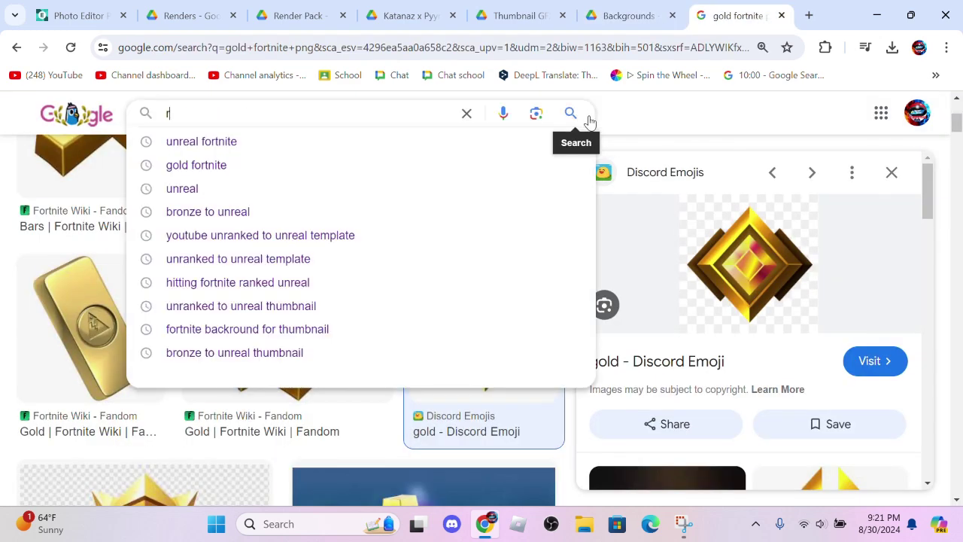
{"action": "type", "text": "ed arrow"}
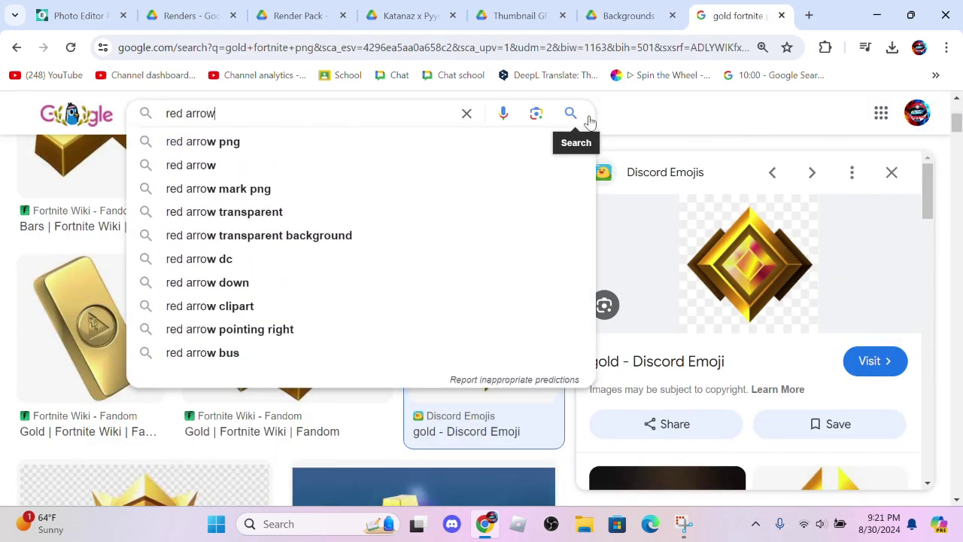
{"action": "key", "text": "Return"}
{"action": "left_click", "coordinate": [469, 134]}
{"action": "type", "text": "png"}
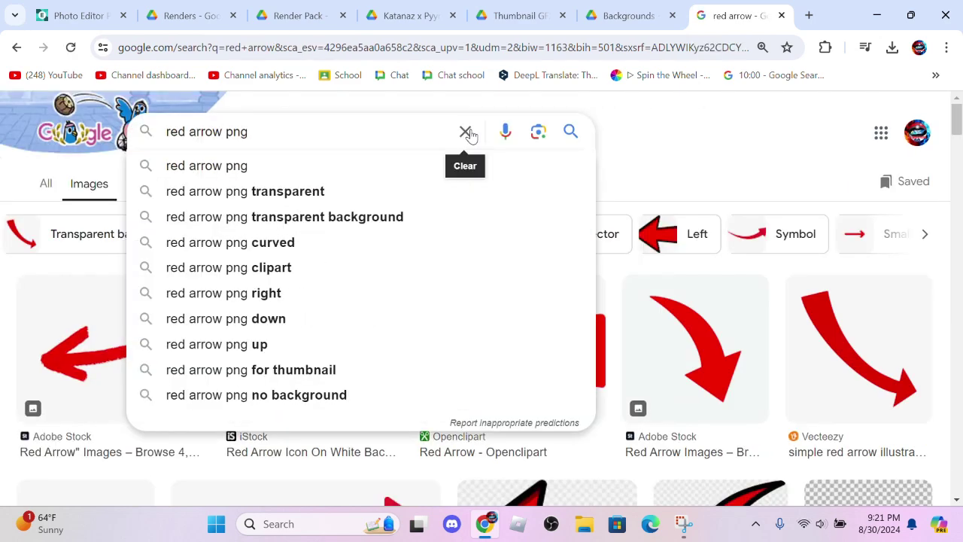
{"action": "key", "text": "Return"}
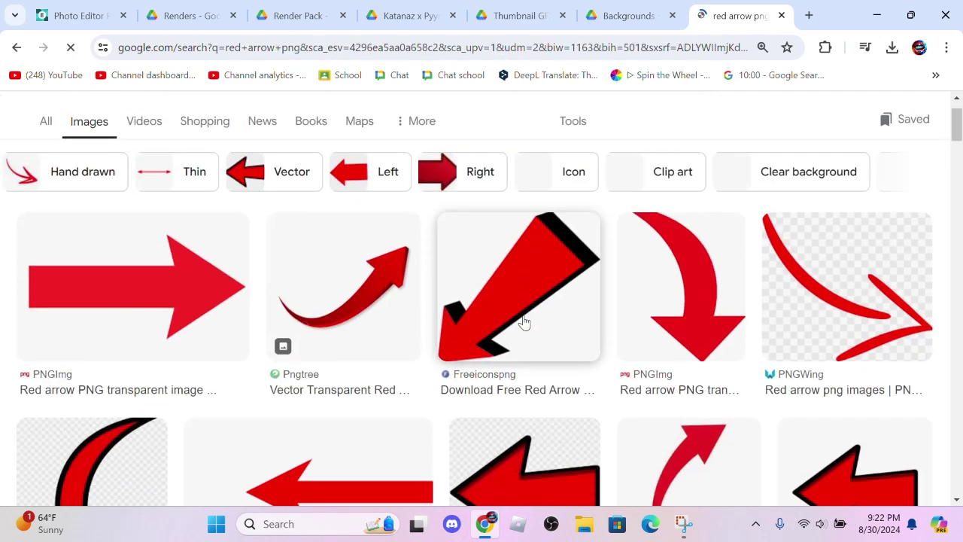
Step: Drag the Red Sticker Arrow image result into the Pixlr E editor
{"action": "scroll", "coordinate": [520, 323], "scroll_direction": "down", "scroll_amount": 10}
{"action": "scroll", "coordinate": [488, 302], "scroll_direction": "down", "scroll_amount": 10}
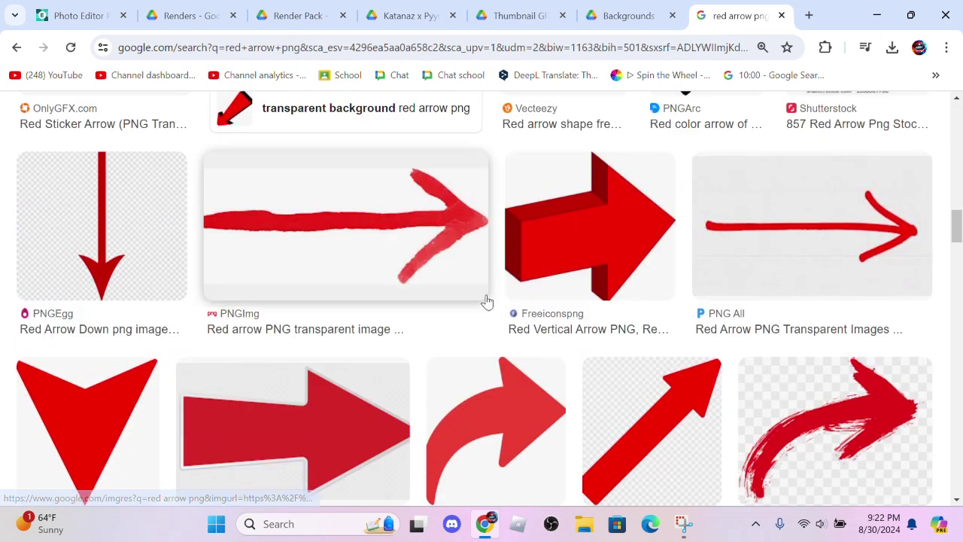
{"action": "scroll", "coordinate": [488, 302], "scroll_direction": "up", "scroll_amount": 3}
{"action": "left_click", "coordinate": [116, 260]}
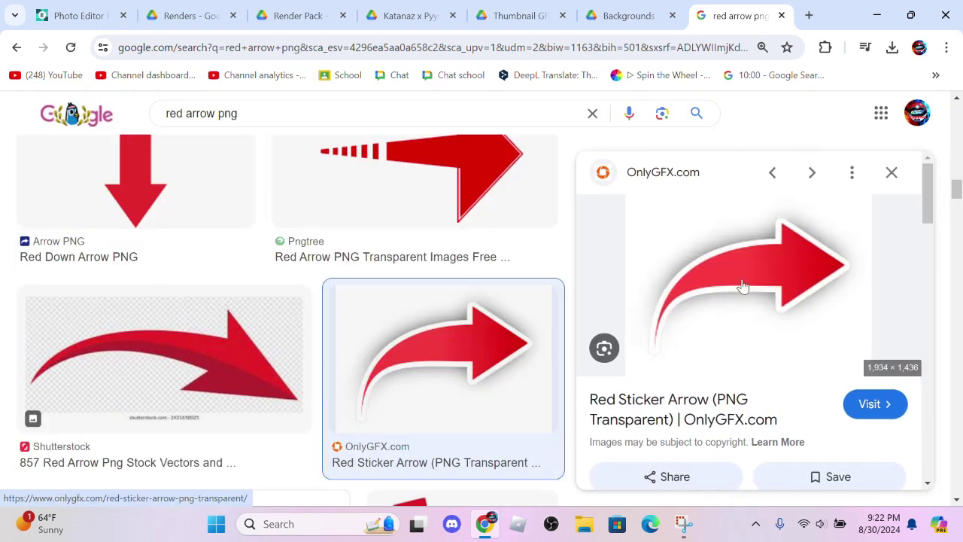
{"action": "left_click_drag", "start_coordinate": [789, 271], "coordinate": [307, 250]}
Step: Add the arrow as a layer, shrink it to 1027 x 763, and rotate it to arc over Deadpool
{"action": "left_click", "coordinate": [254, 309]}
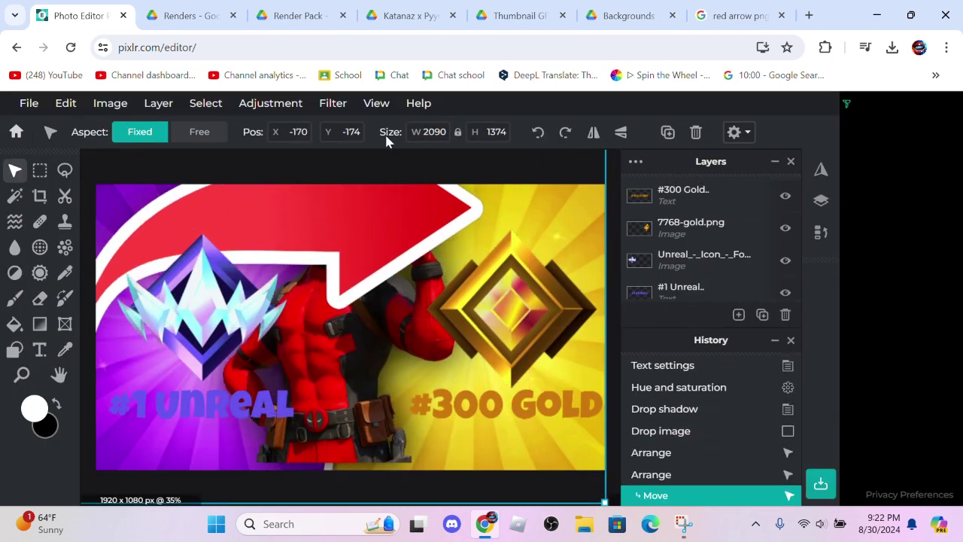
{"action": "key", "text": "ctrl+z"}
{"action": "left_click_drag", "start_coordinate": [316, 222], "coordinate": [335, 234]}
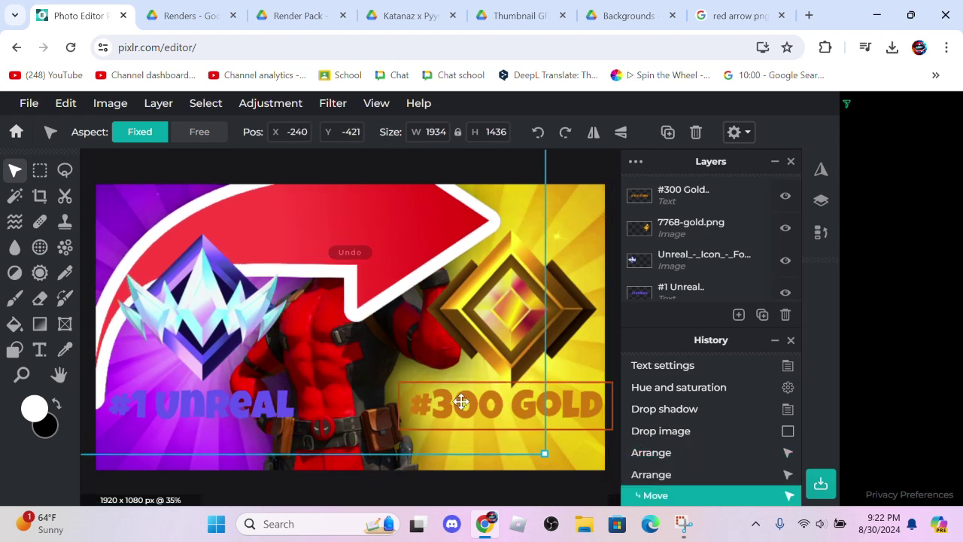
{"action": "left_click_drag", "start_coordinate": [544, 456], "coordinate": [540, 374]}
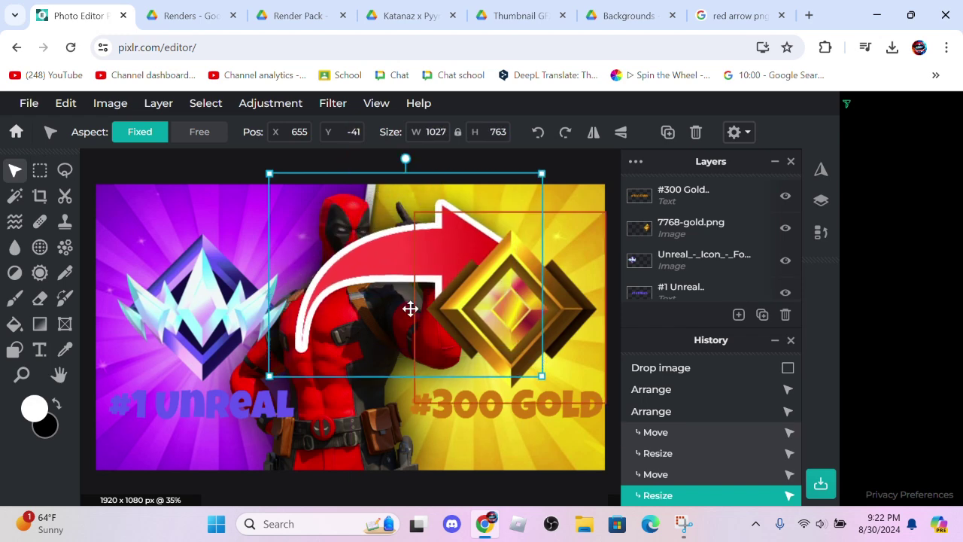
{"action": "left_click_drag", "start_coordinate": [409, 308], "coordinate": [308, 230]}
{"action": "left_click_drag", "start_coordinate": [351, 169], "coordinate": [374, 172]}
{"action": "left_click_drag", "start_coordinate": [383, 280], "coordinate": [388, 250]}
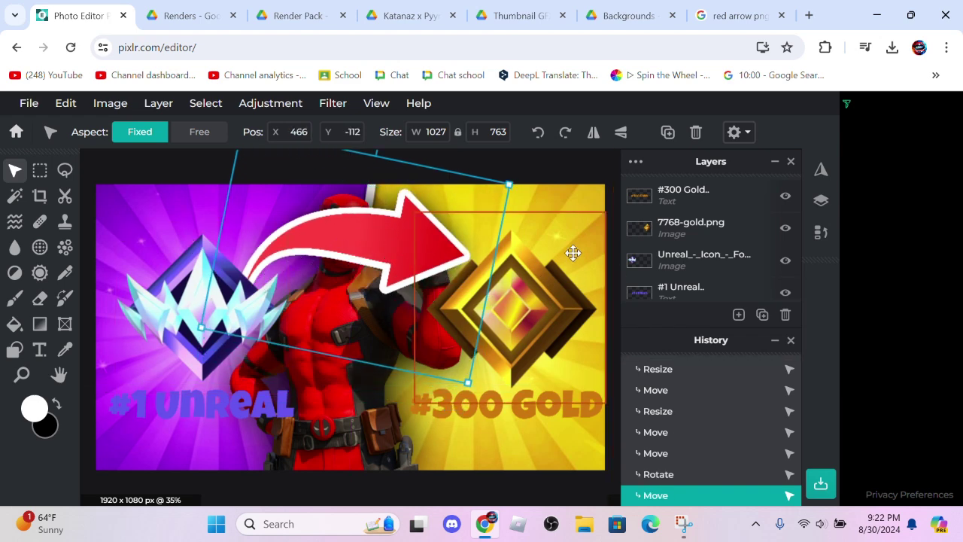
Step: Move the red-sticker-arrow layer below Deadpool.png, then select the Deadpool.png layer
{"action": "scroll", "coordinate": [673, 249], "scroll_direction": "down", "scroll_amount": 3}
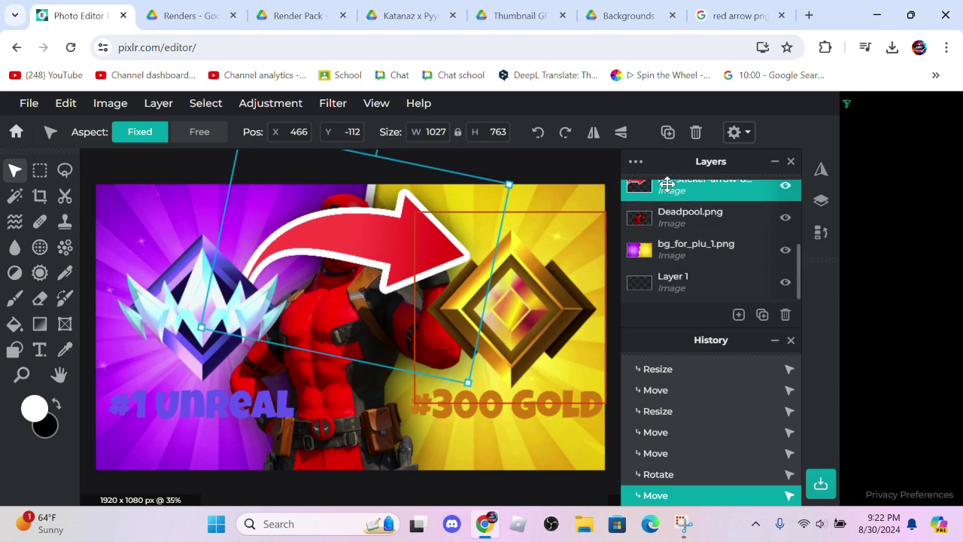
{"action": "left_click_drag", "start_coordinate": [669, 185], "coordinate": [672, 224]}
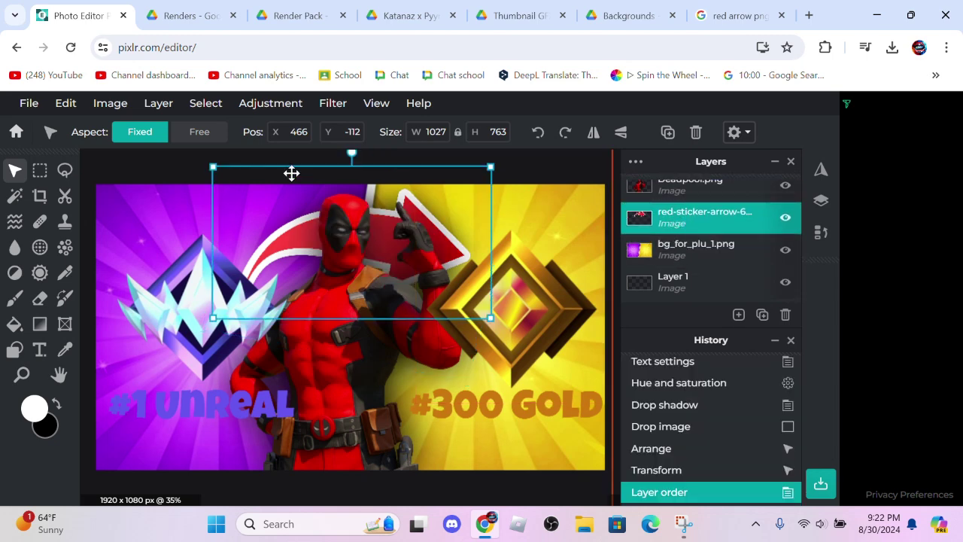
{"action": "left_click", "coordinate": [168, 156]}
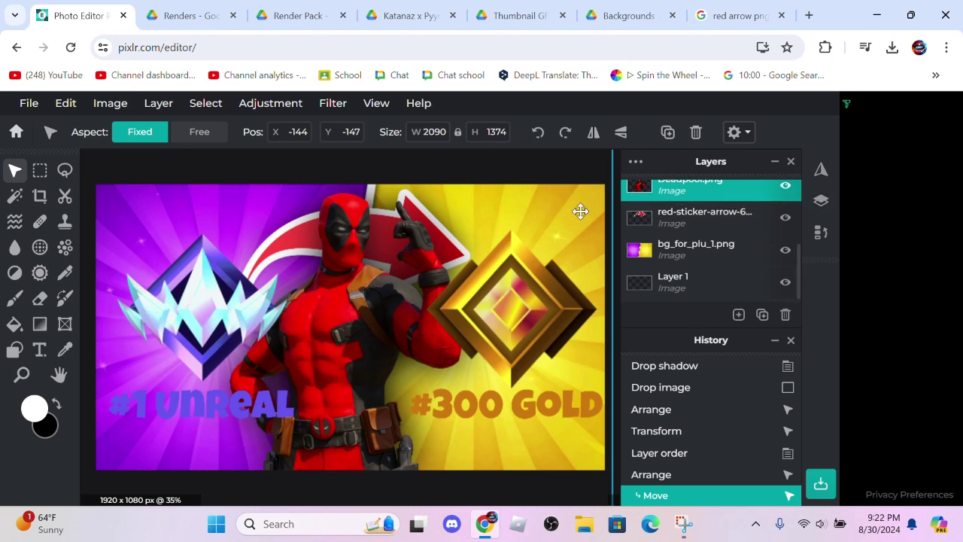